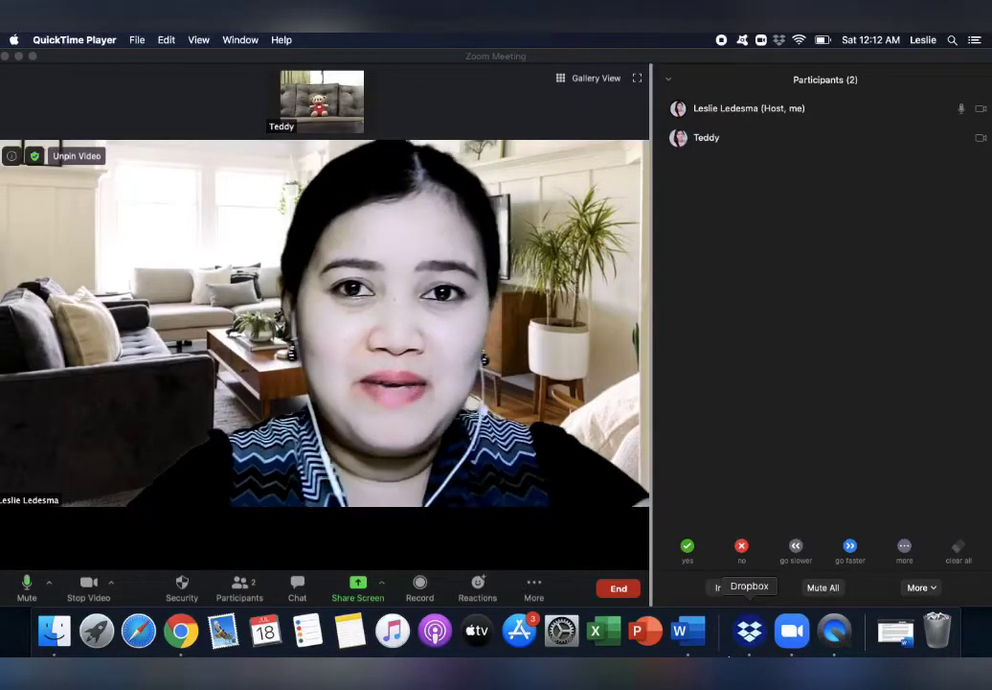
Pin the other participant's video as the main view in the meeting
mouse_move(362, 93)
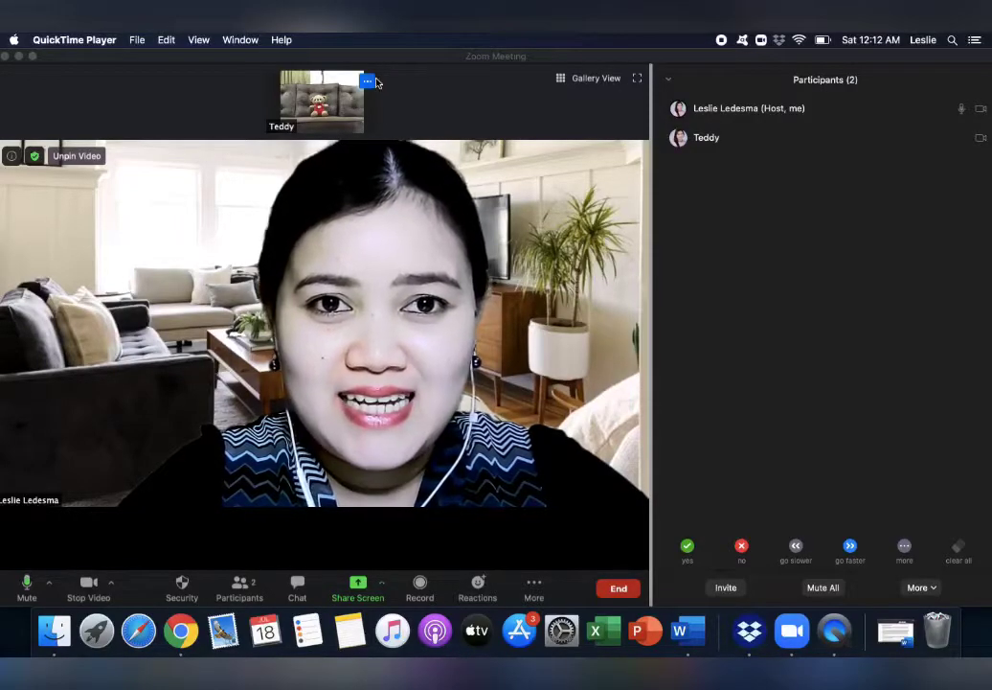
left_click(368, 82)
left_click(368, 82)
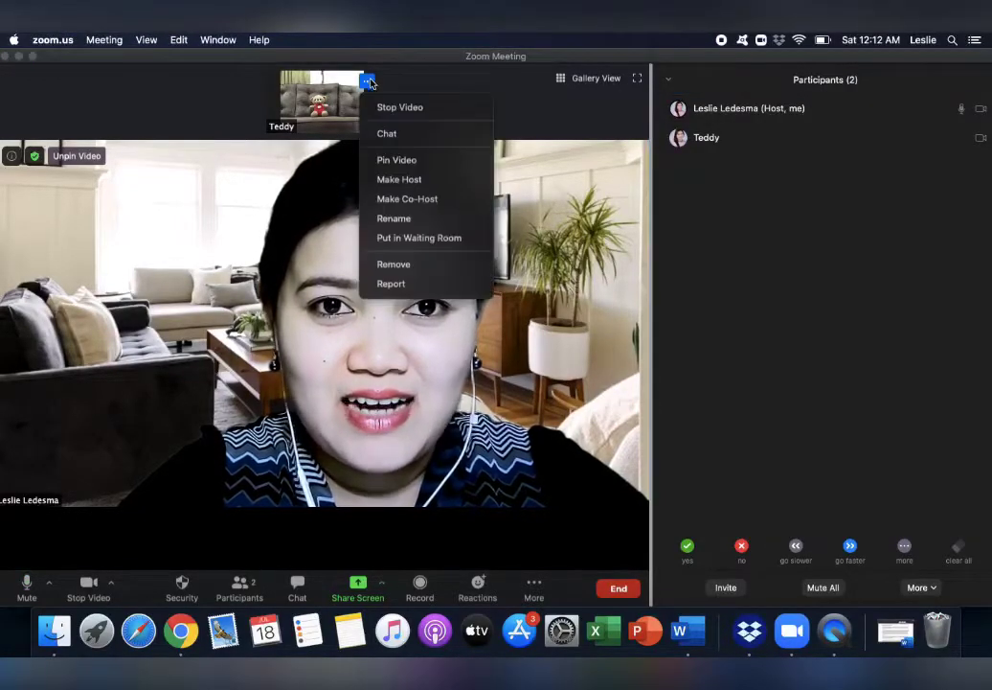
left_click(399, 158)
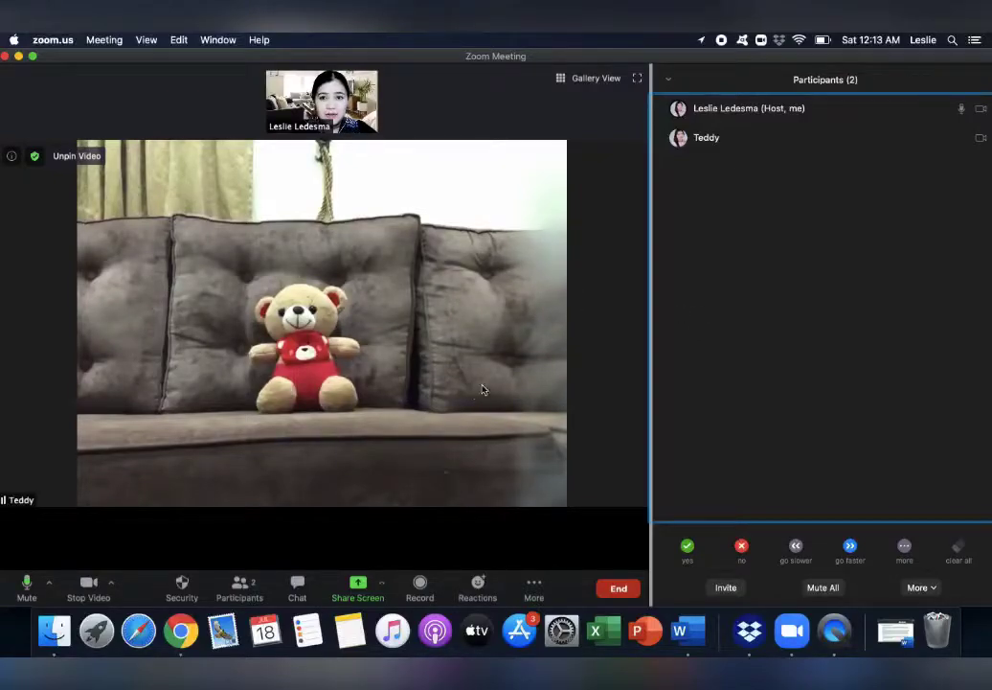
Pin the host's own video as the main view, and unpin it again
mouse_move(320, 105)
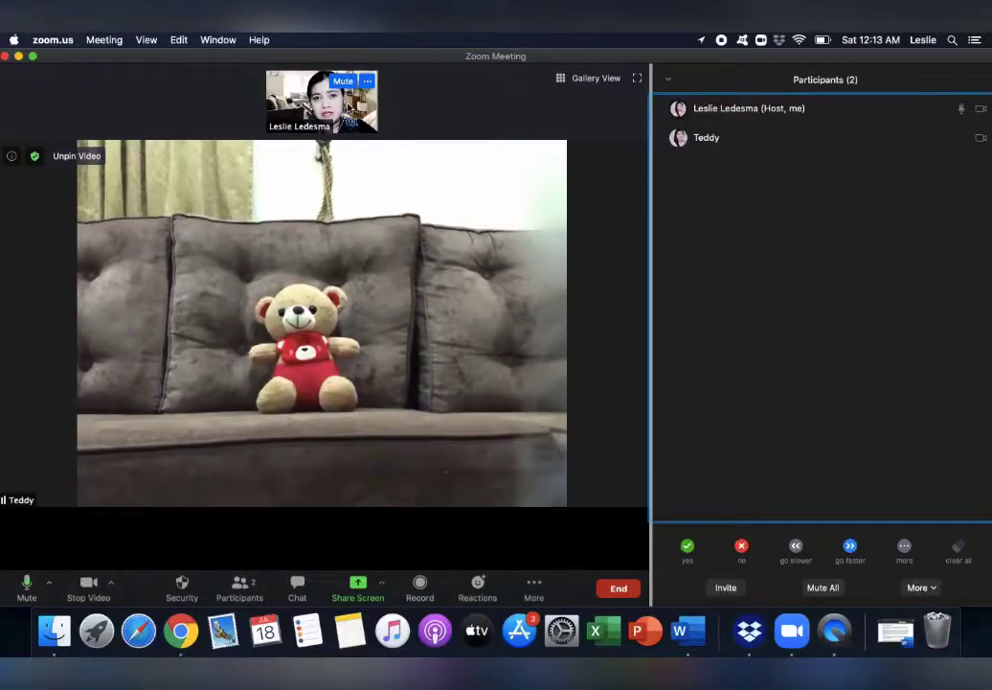
mouse_move(376, 80)
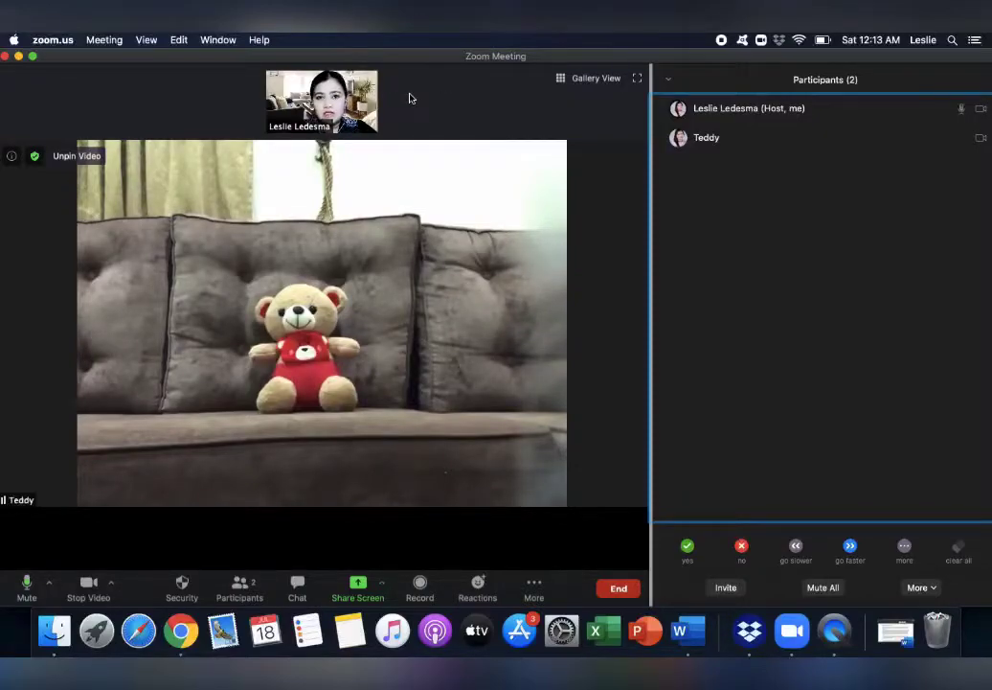
mouse_move(354, 105)
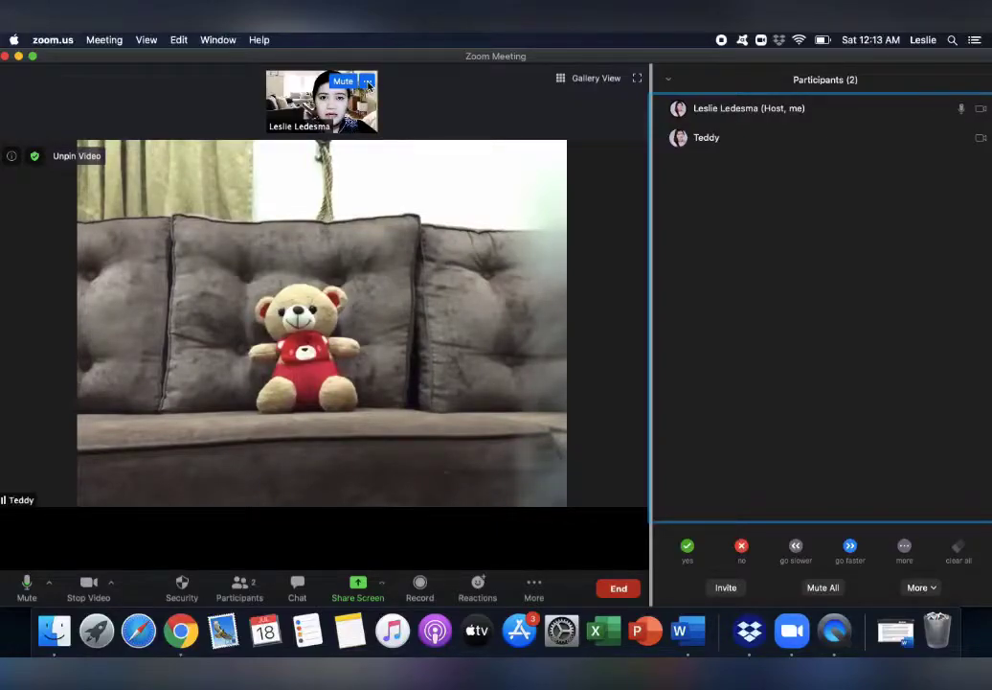
left_click(368, 83)
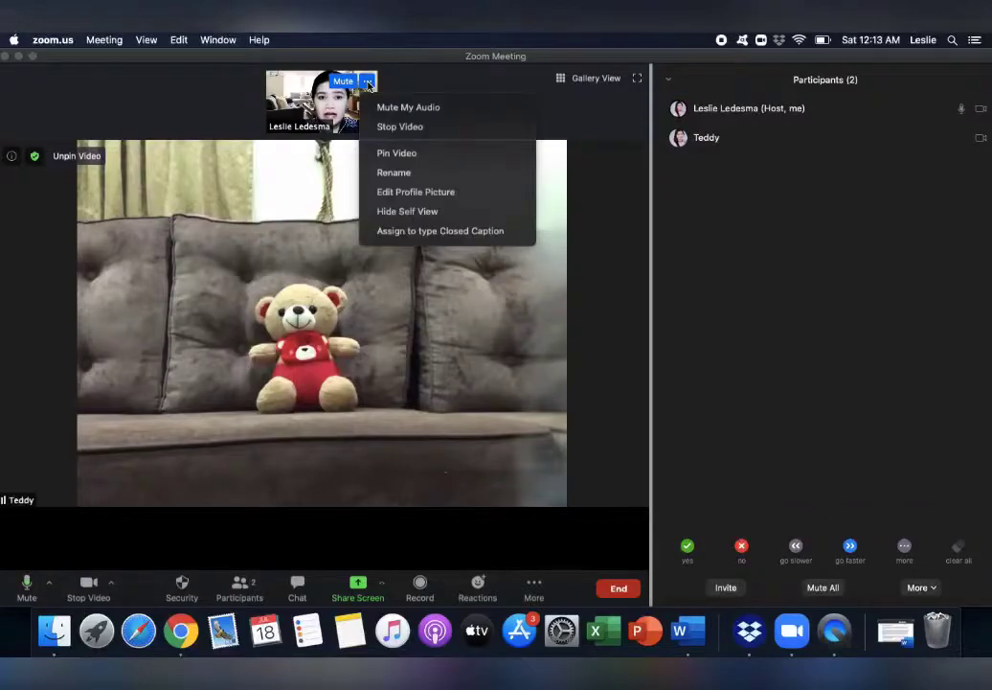
left_click(383, 156)
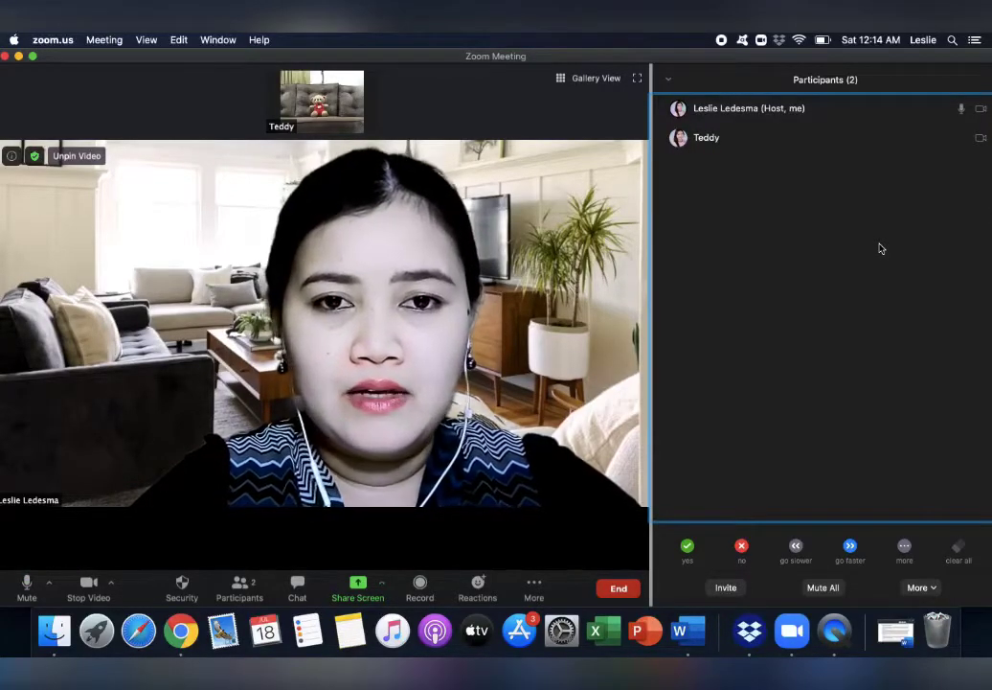
left_click(67, 158)
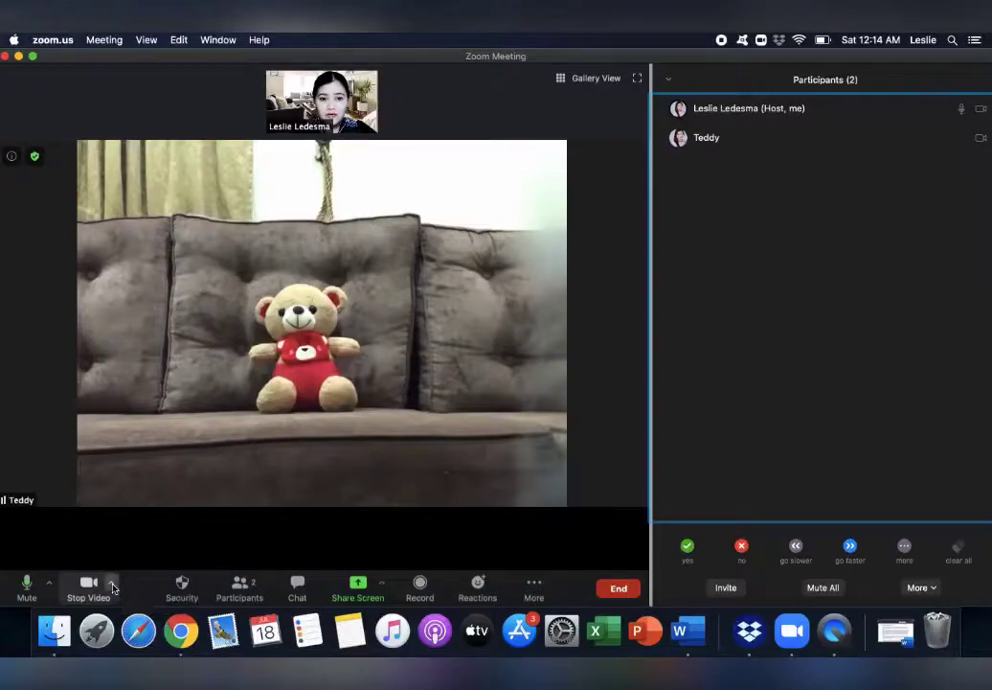
Open the virtual background settings and browse the Downloads folder for an image to add, cancelling without choosing one
left_click(112, 586)
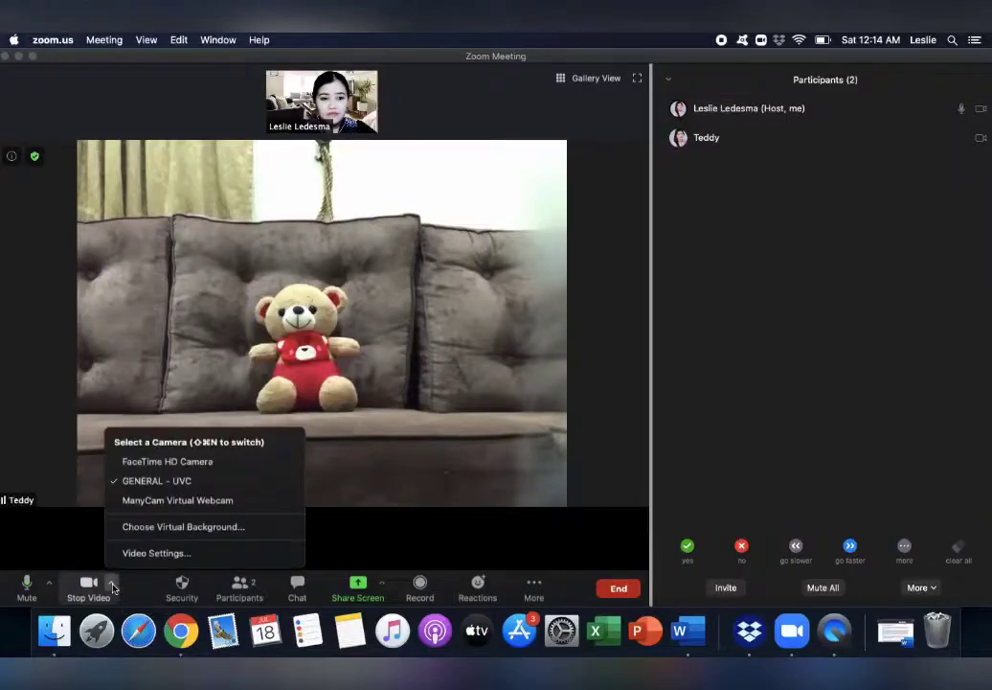
left_click(137, 532)
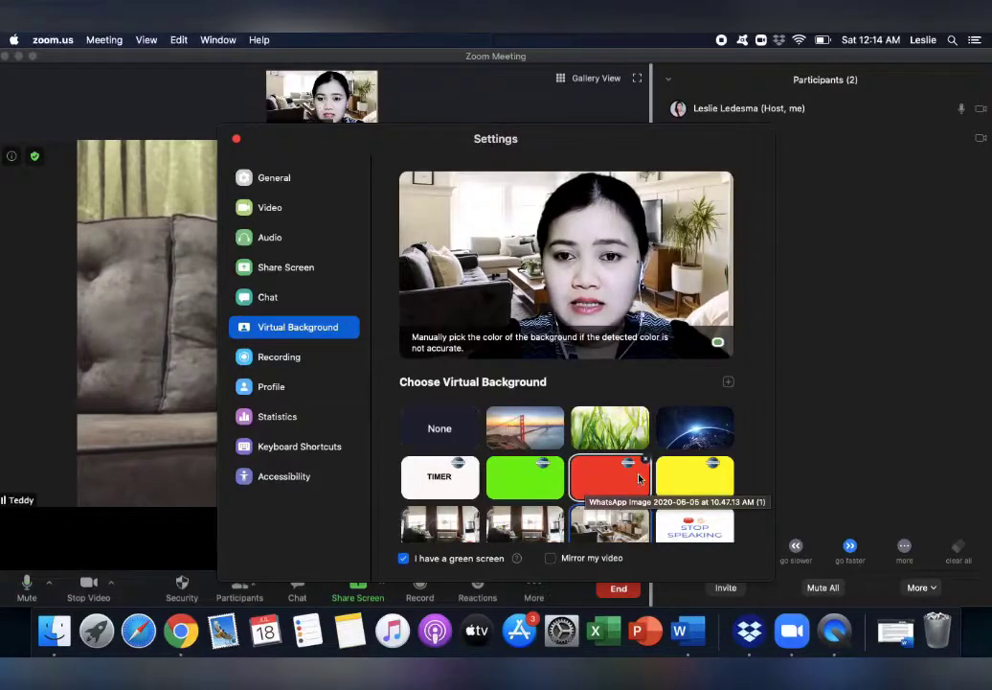
left_click(728, 384)
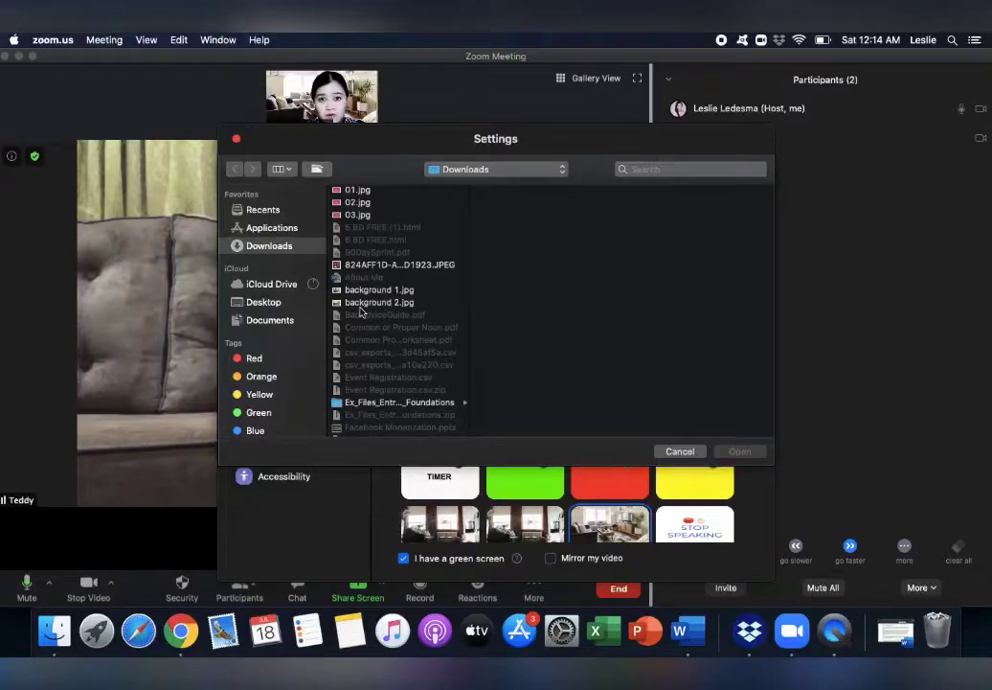
scroll(374, 354, "down", 10)
scroll(377, 363, "down", 10)
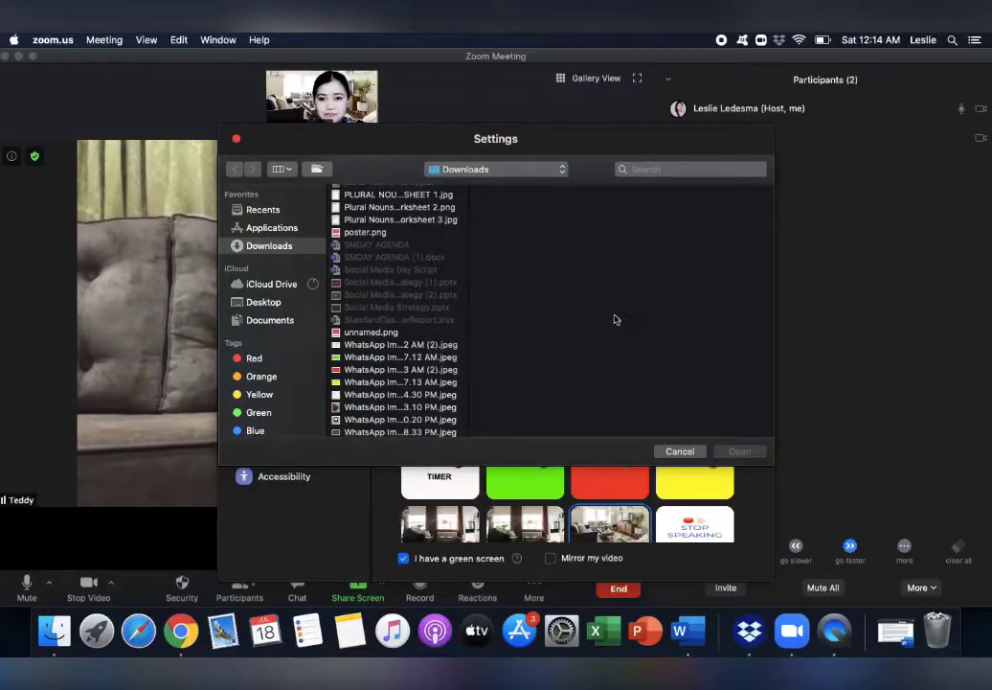
left_click(678, 451)
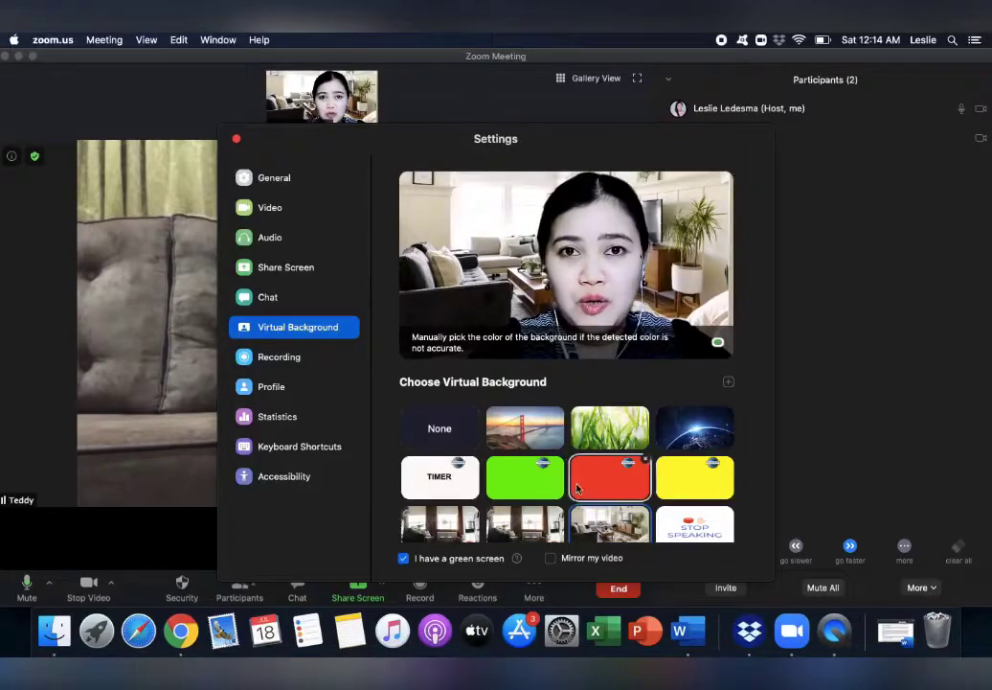
Apply the plain green virtual background with the Toastmasters logo and close the settings
left_click(513, 475)
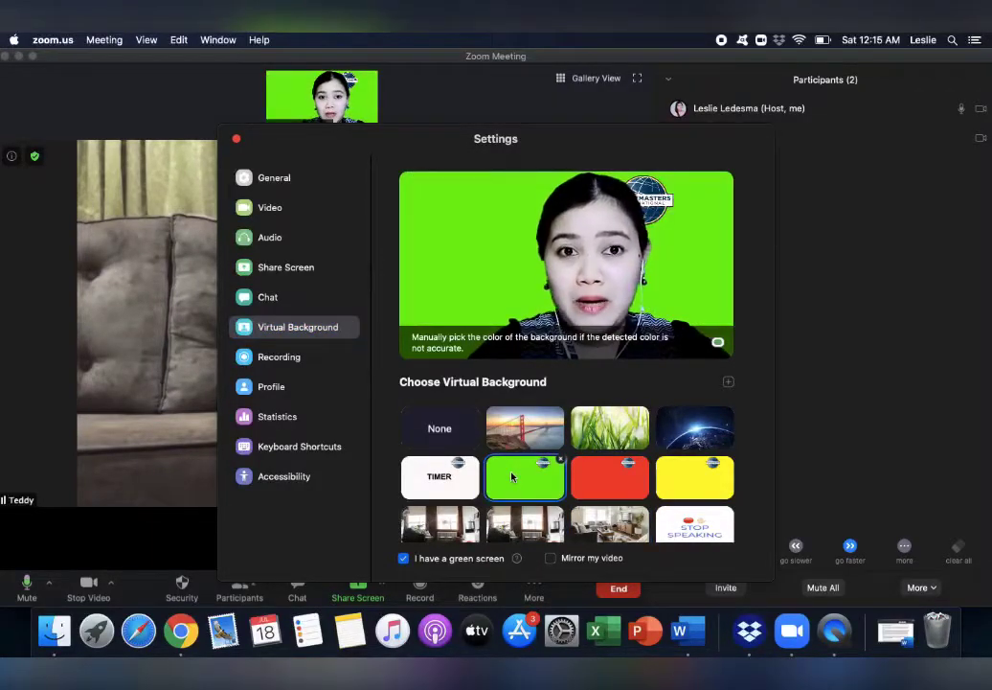
left_click(237, 141)
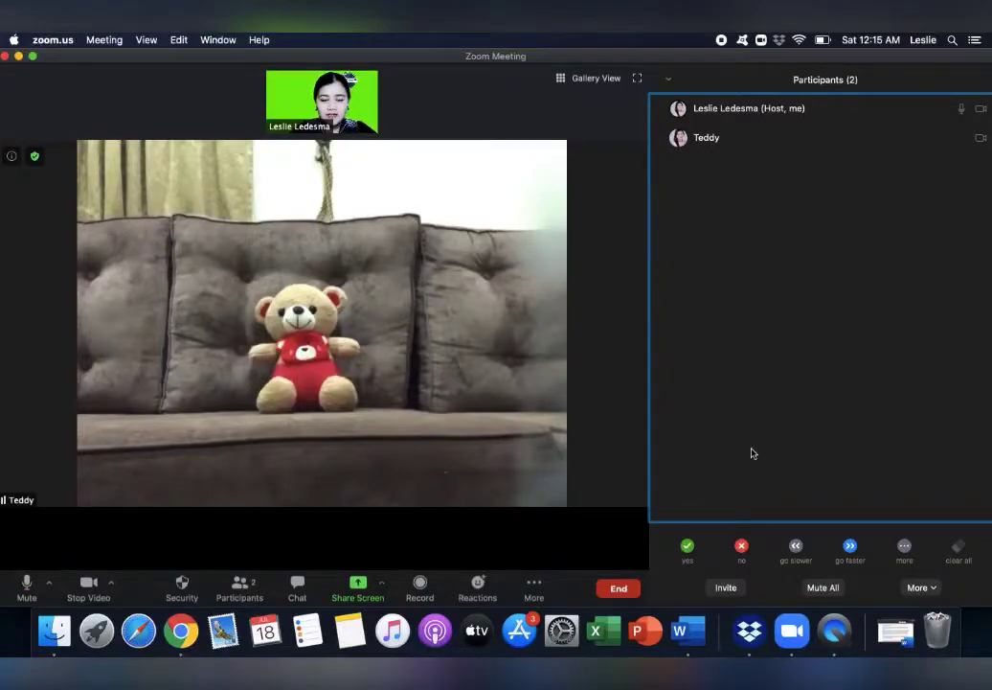
mouse_move(289, 97)
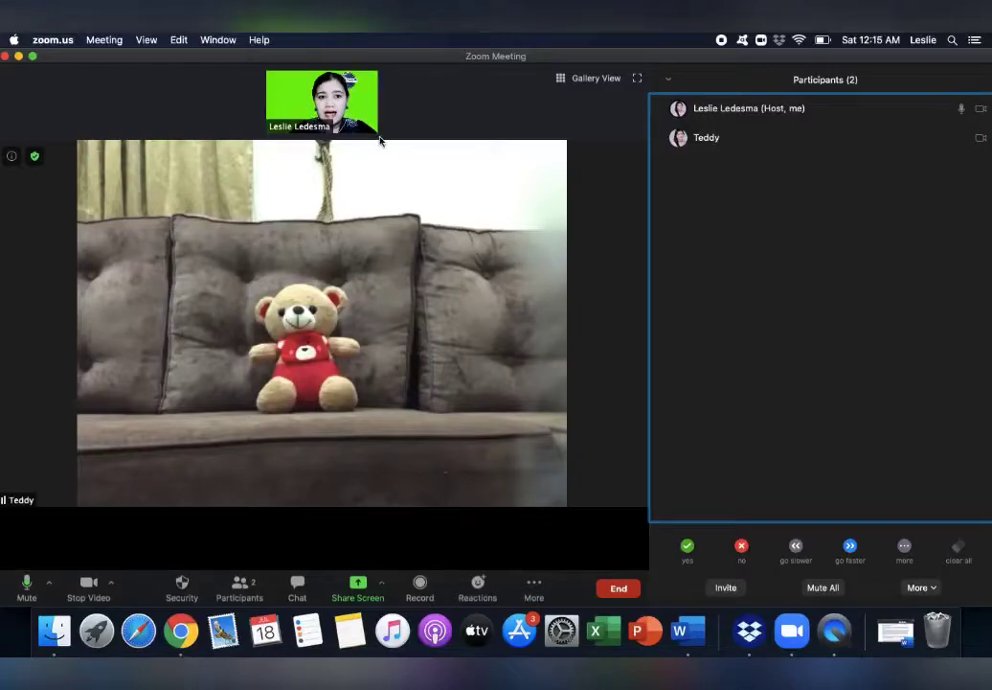
Cycle the virtual background through yellow and red to the STOP SPEAKING image, and close the settings
left_click(112, 583)
left_click(161, 526)
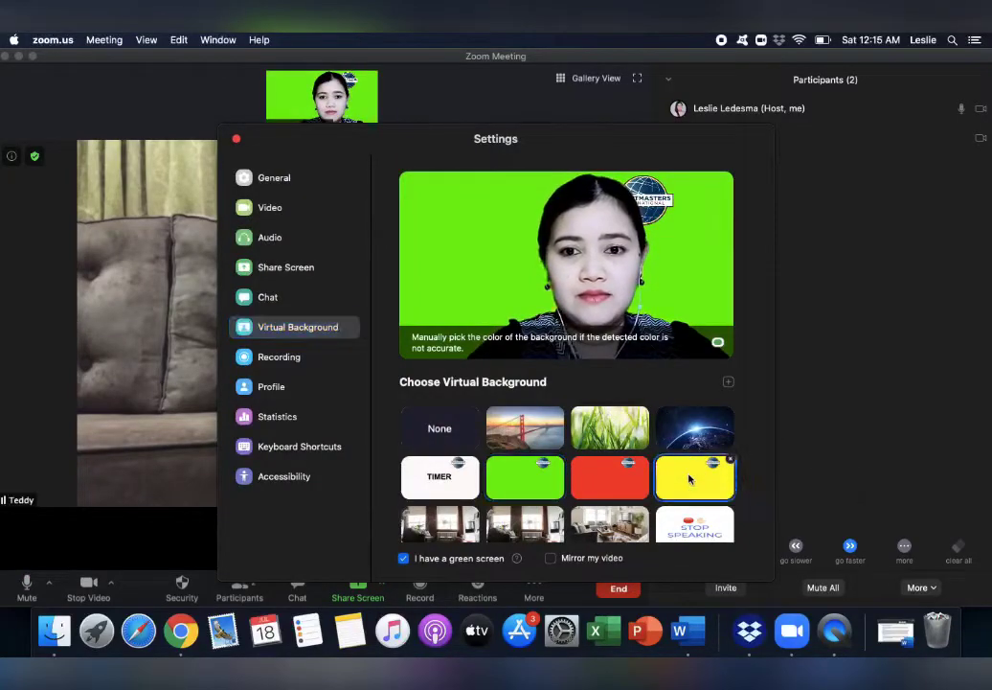
left_click(688, 479)
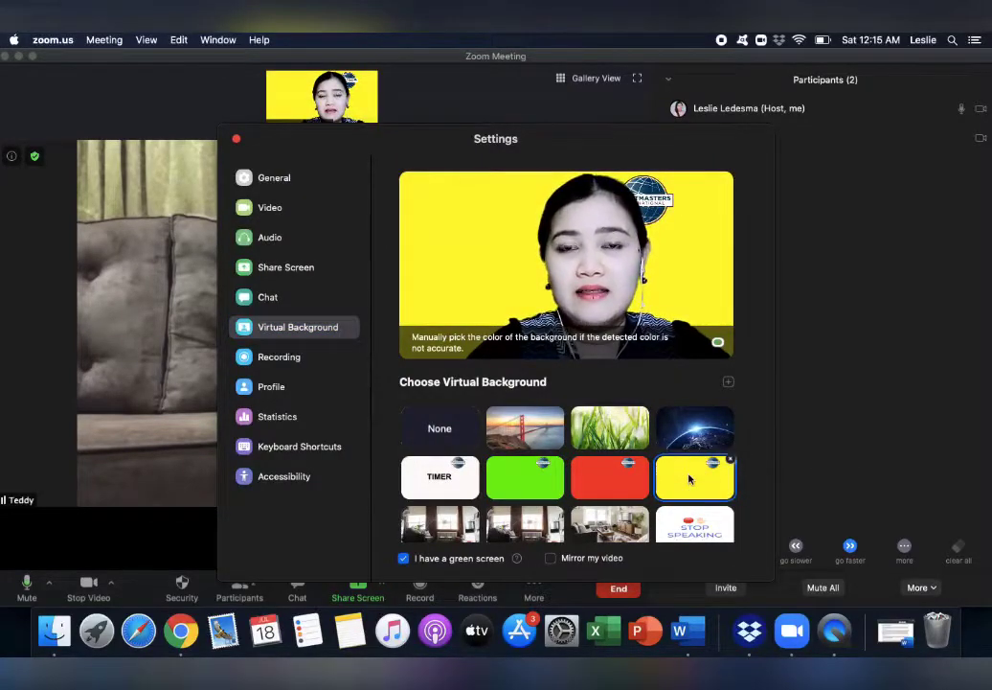
left_click(602, 491)
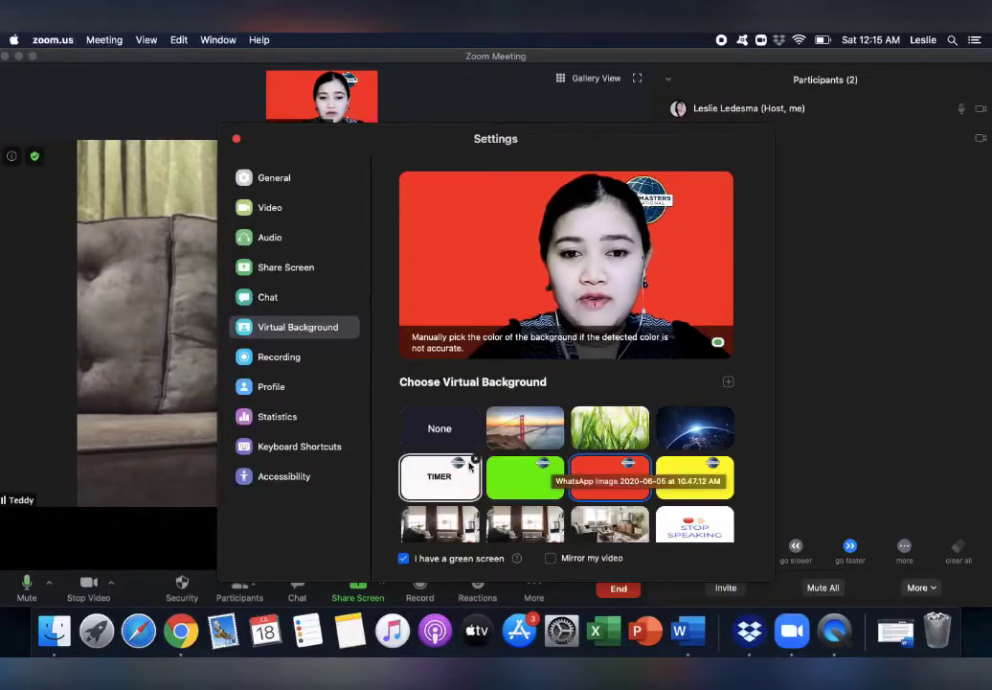
left_click(709, 532)
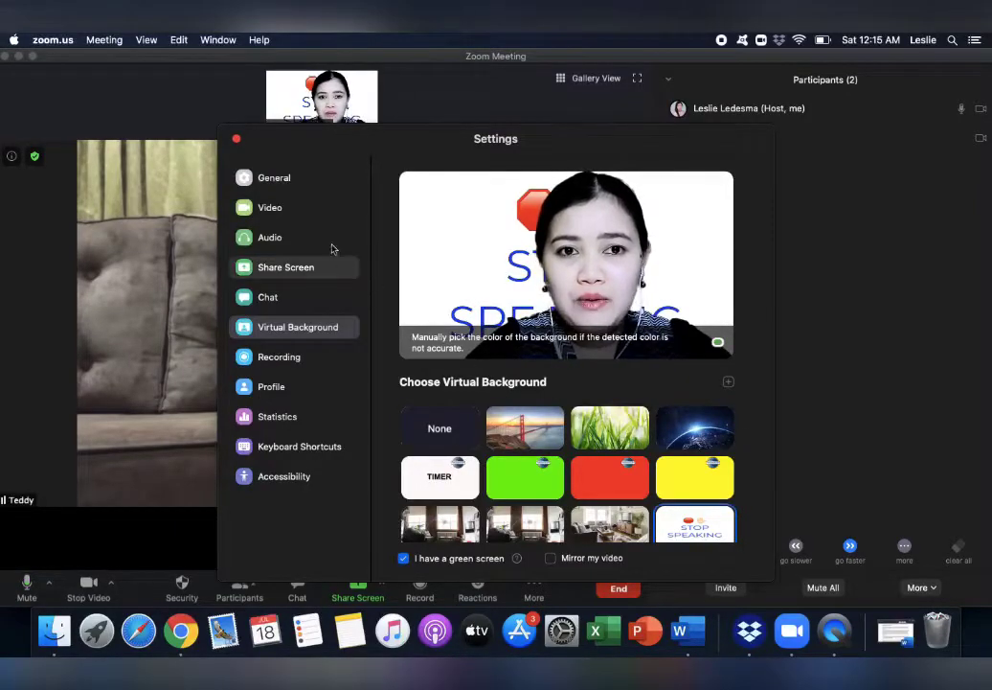
left_click(238, 140)
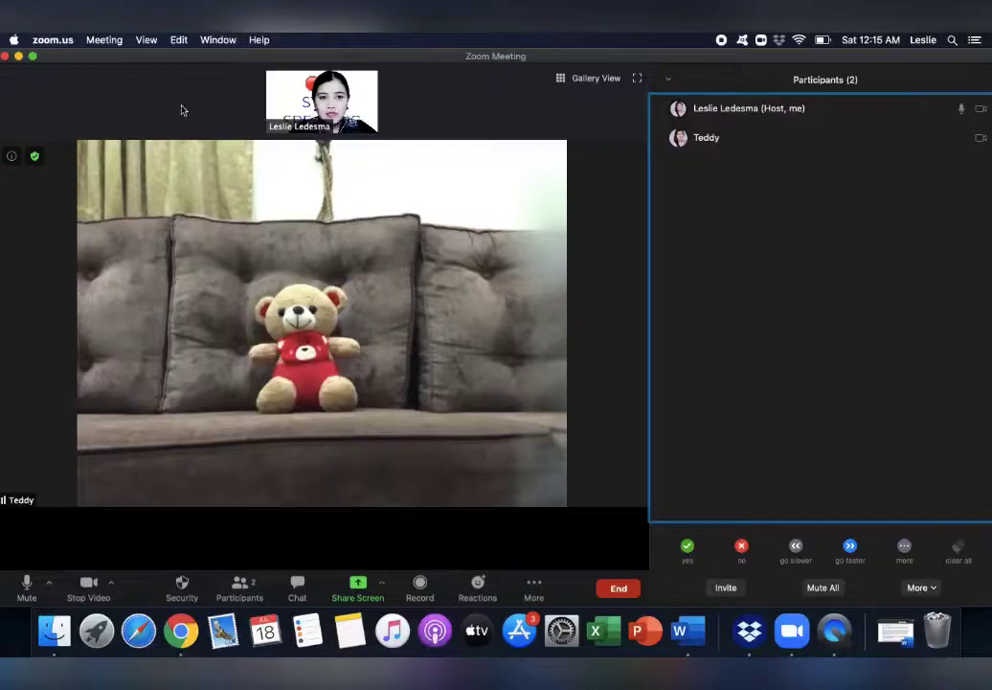
Minimize the meeting to its floating video thumbnail and place it in the lower-right corner of the desktop
left_click(18, 57)
left_click(398, 92)
left_click_drag(212, 121, 926, 539)
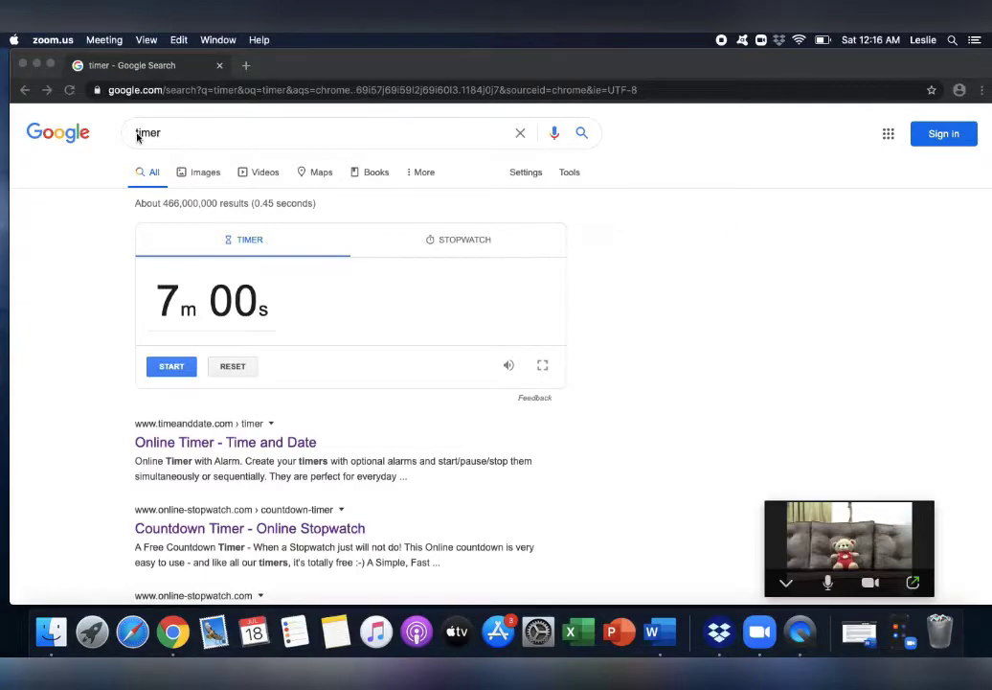
Switch to Chrome and search Google for "timer online"
left_click(143, 91)
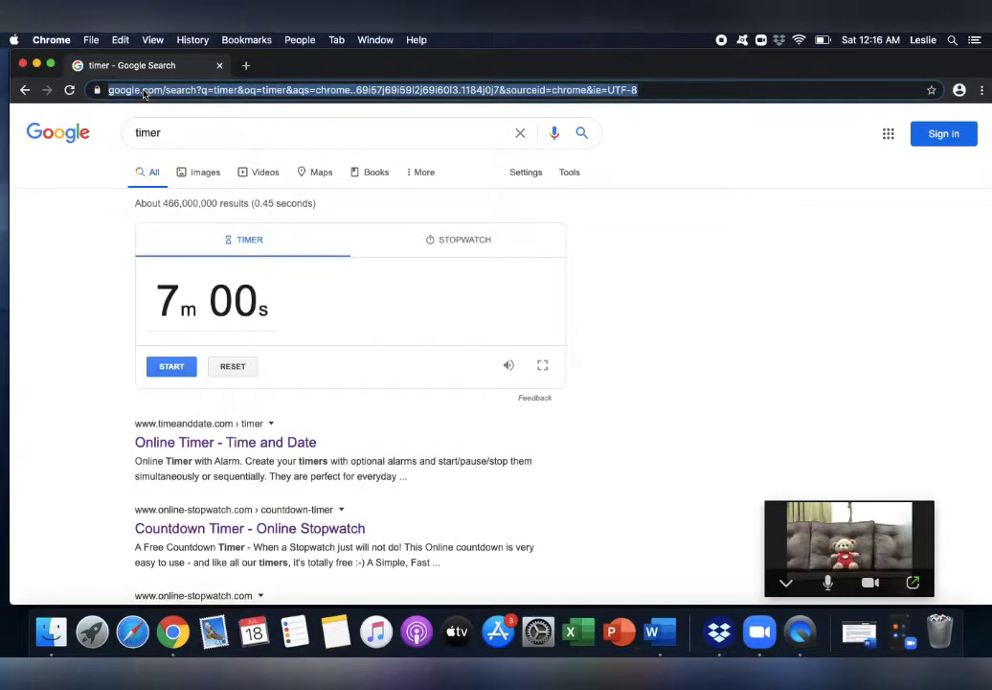
type("goog")
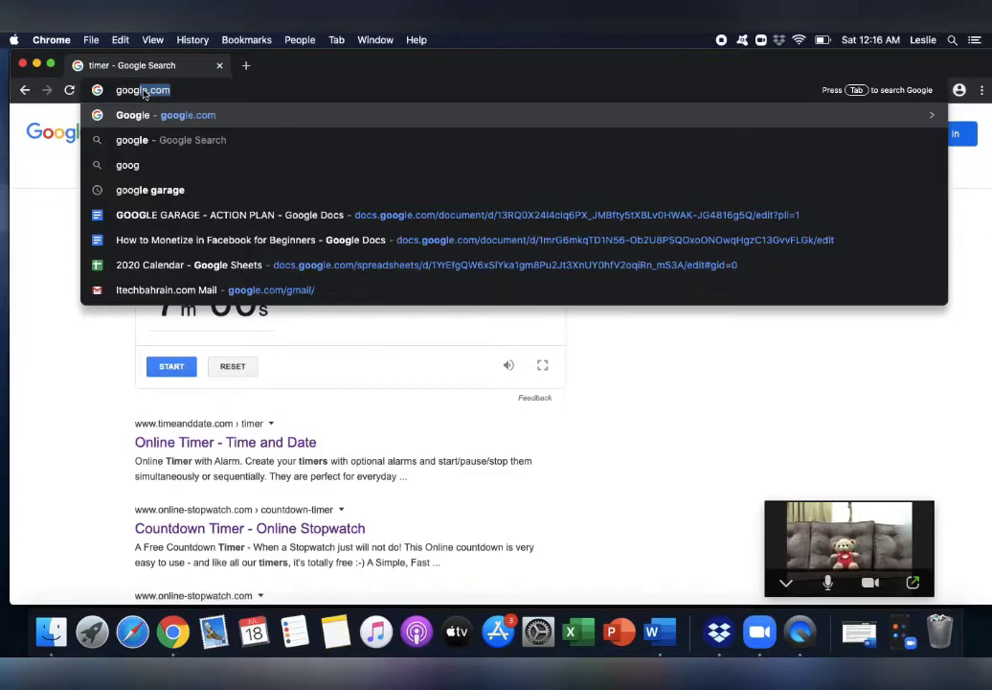
key("BackSpace")
key("BackSpace")
key("BackSpace")
key("BackSpace")
key("BackSpace")
type("timer")
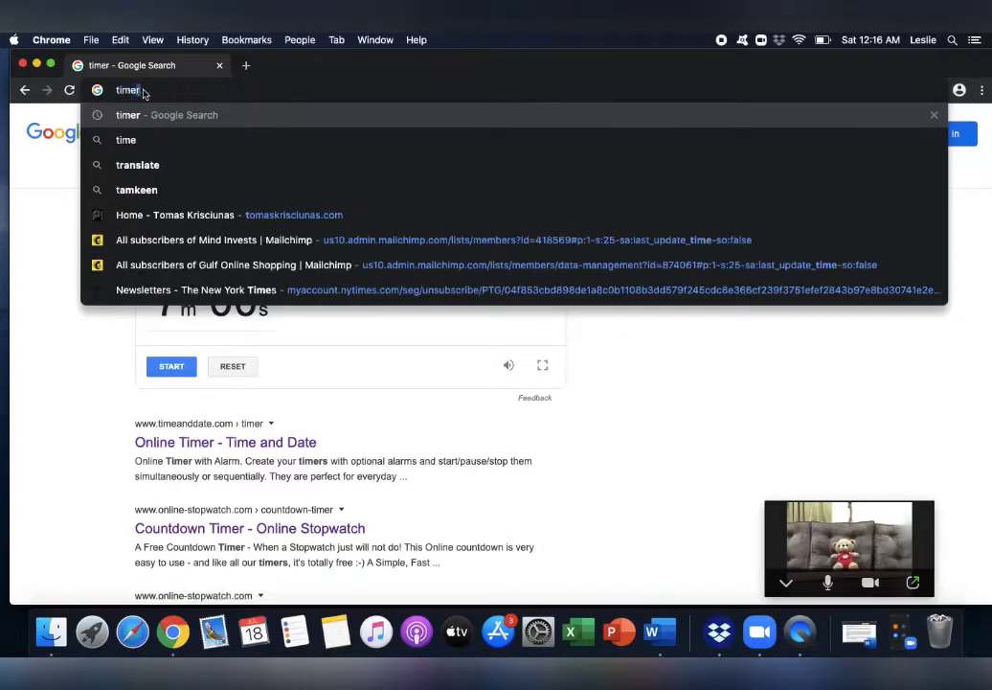
type(" online")
key("Return")
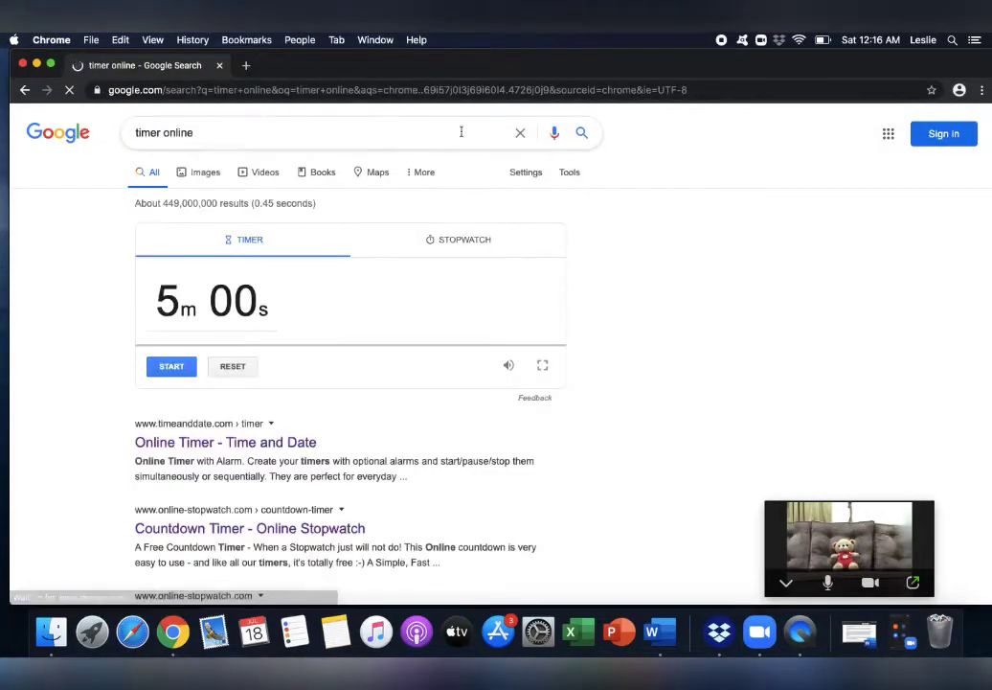
Set the Google countdown timer to 7 minutes 30 seconds
left_click(230, 311)
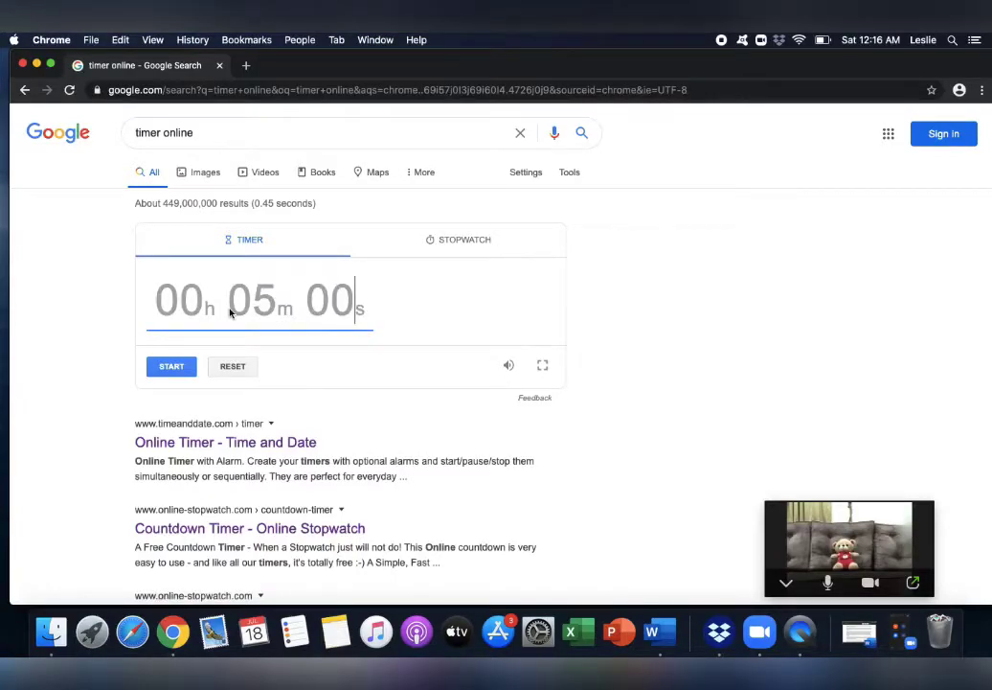
type("7m 00s")
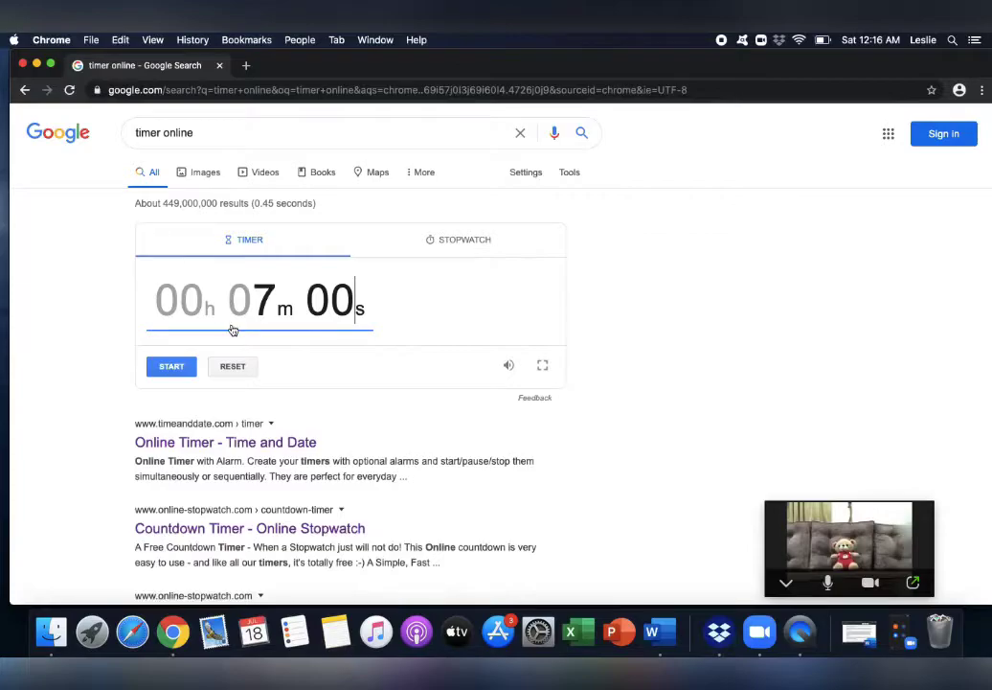
key("BackSpace")
key("BackSpace")
type("30")
Start the countdown briefly, and stop and reset it
left_click(172, 367)
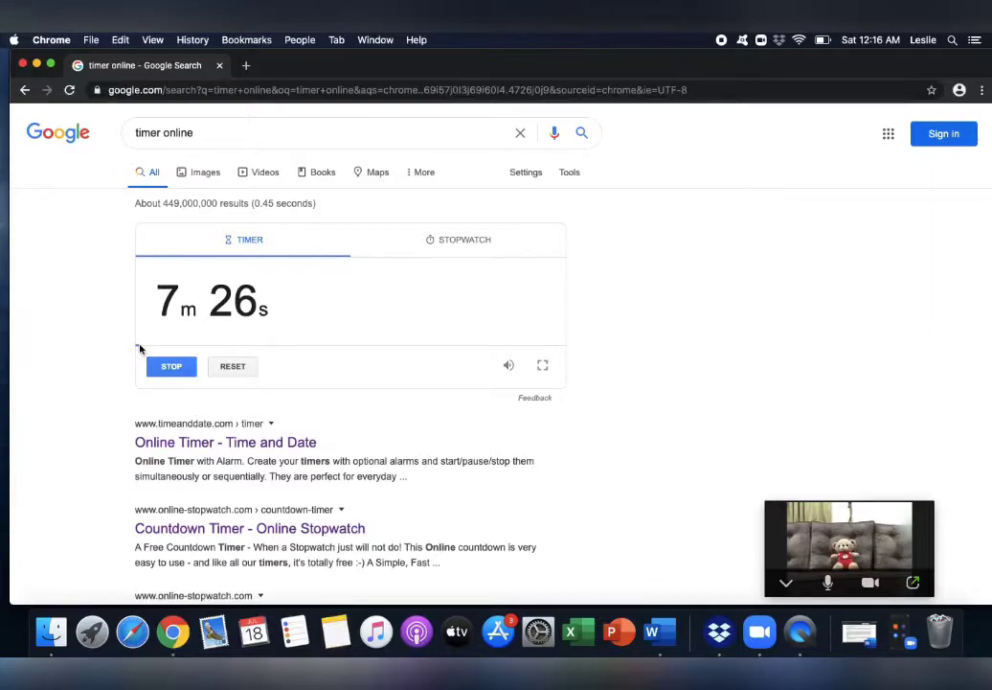
left_click(195, 365)
left_click(231, 367)
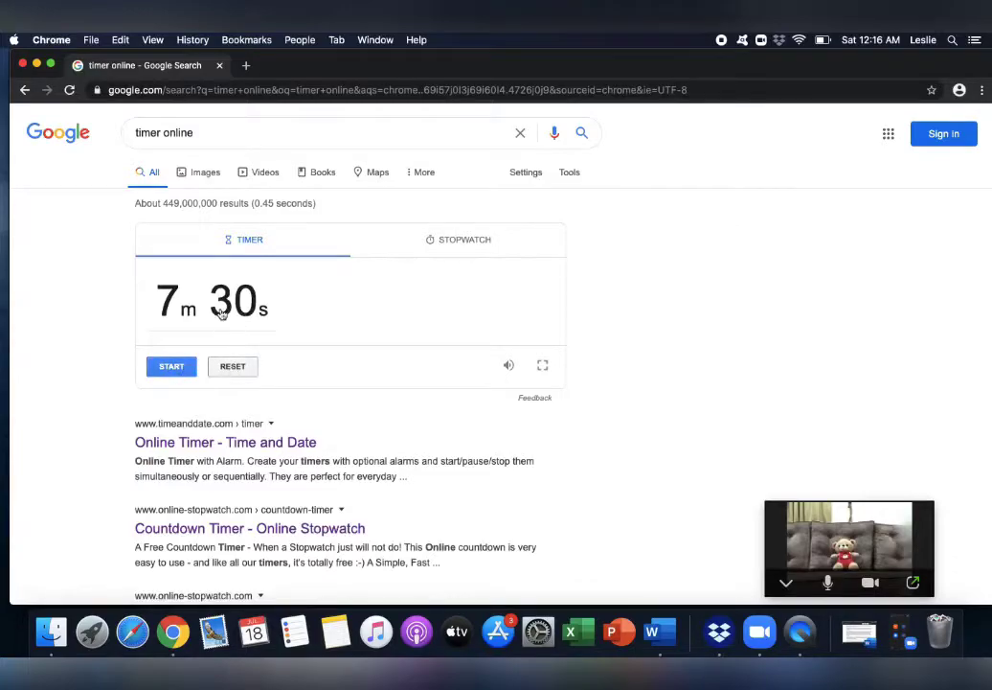
Set the timer to 10 seconds, run the countdown and stop it before it ends
left_click(221, 298)
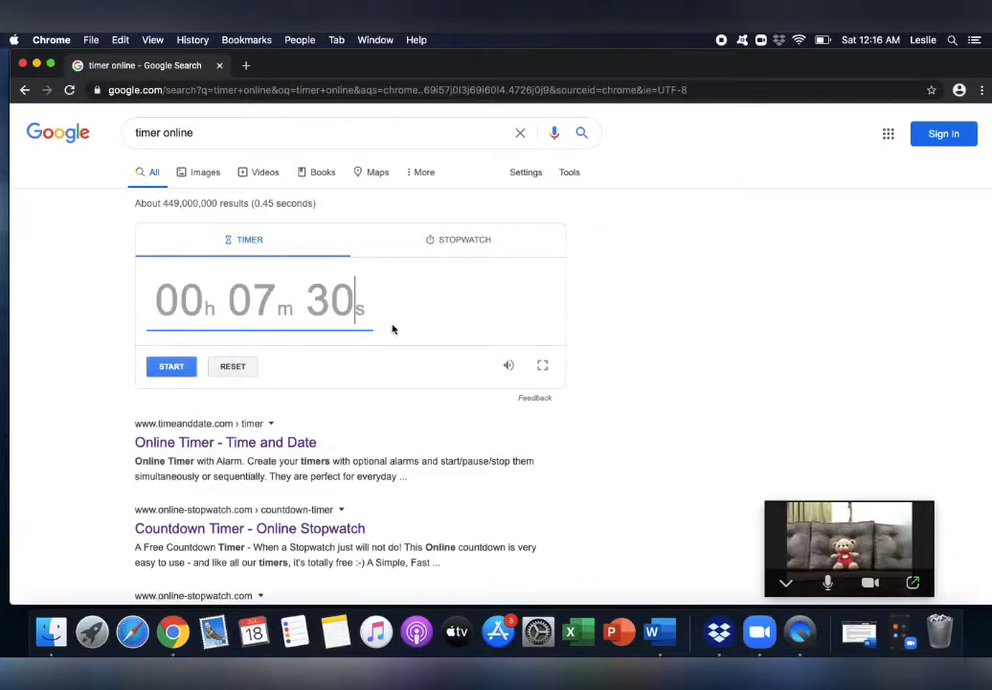
type("10")
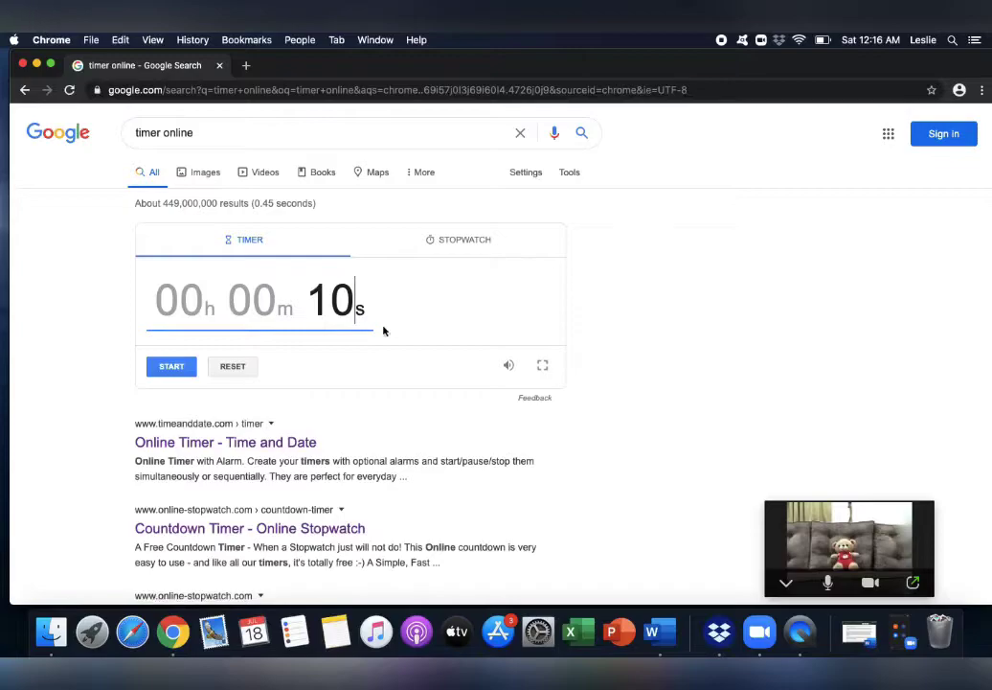
left_click(178, 370)
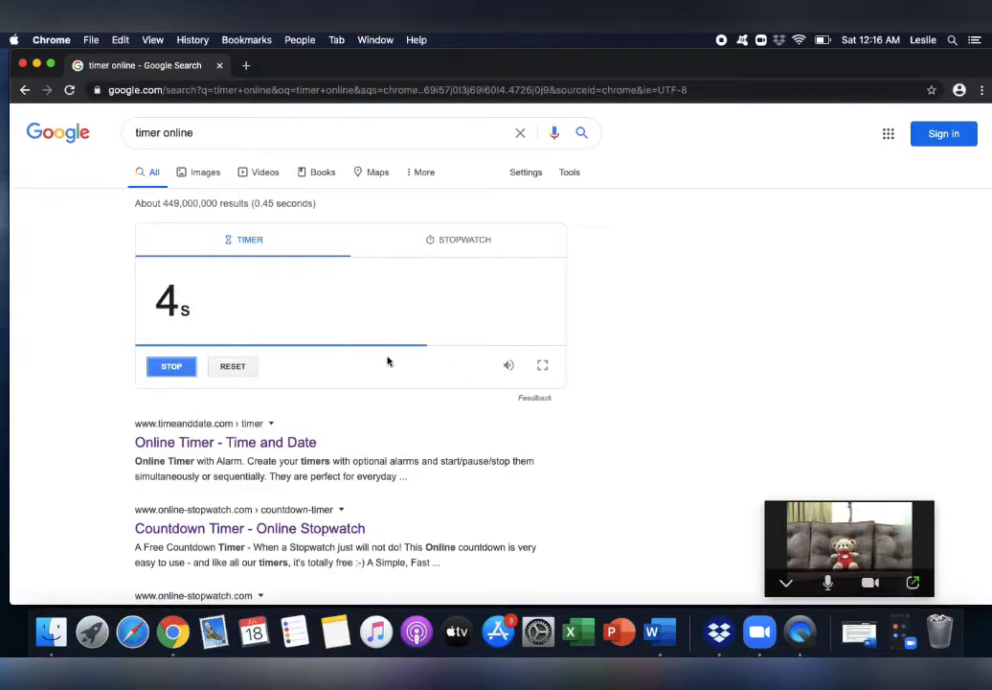
left_click(172, 366)
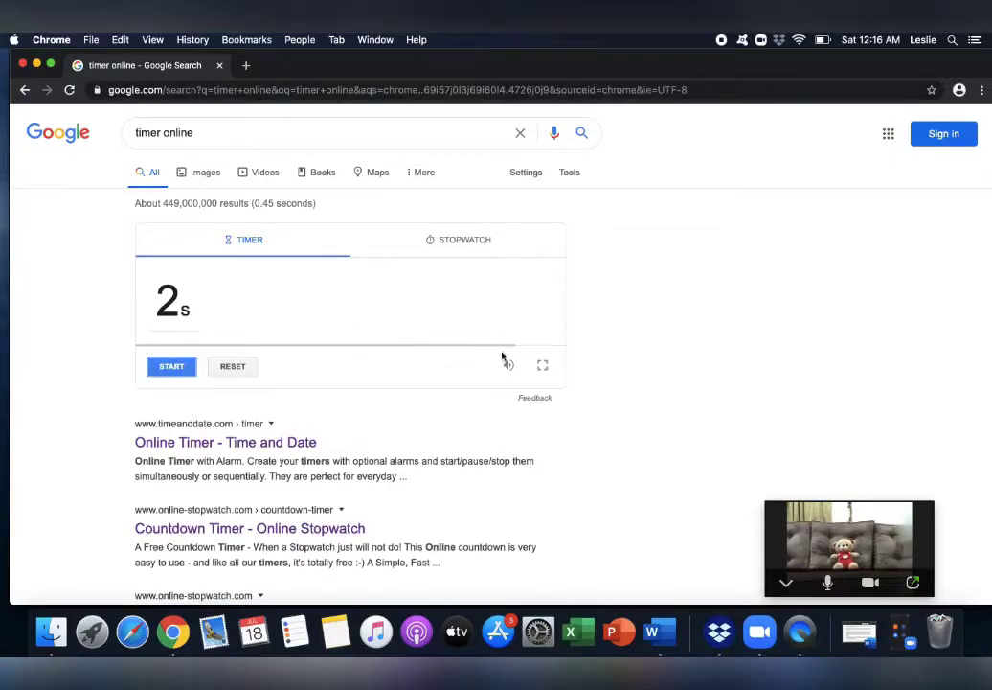
Return to the Zoom meeting and share only the music or computer sound with participants
left_click(913, 581)
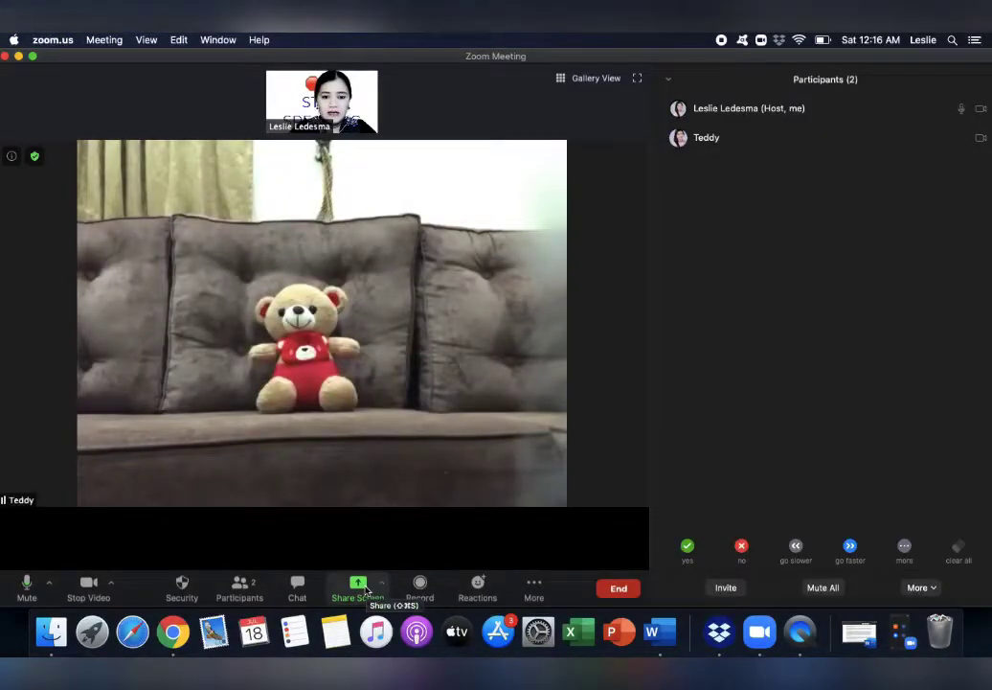
left_click(365, 589)
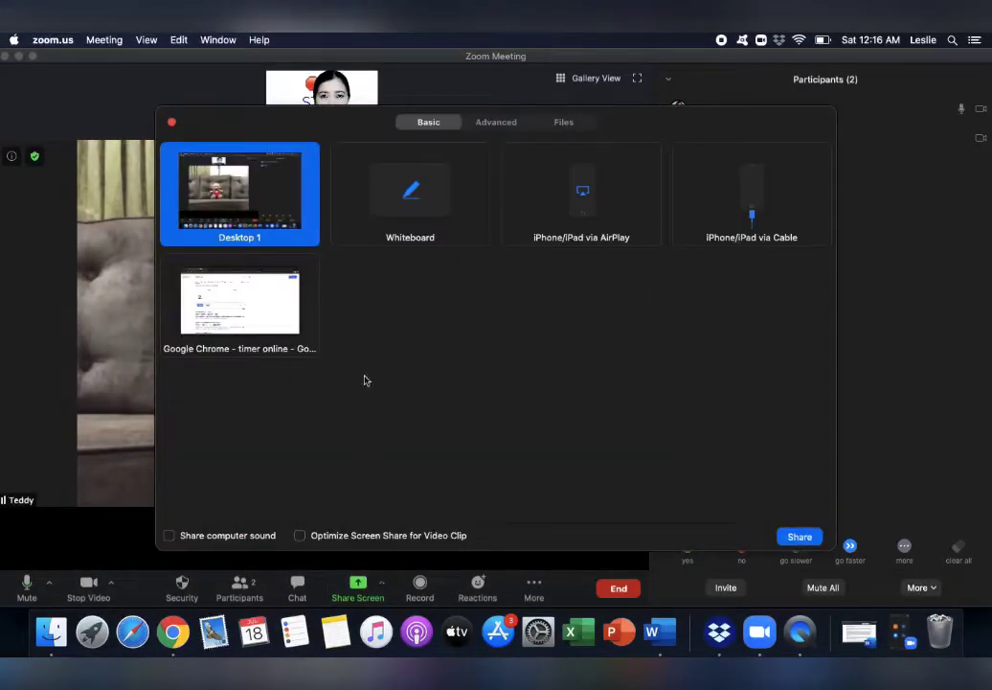
left_click(503, 125)
left_click(453, 214)
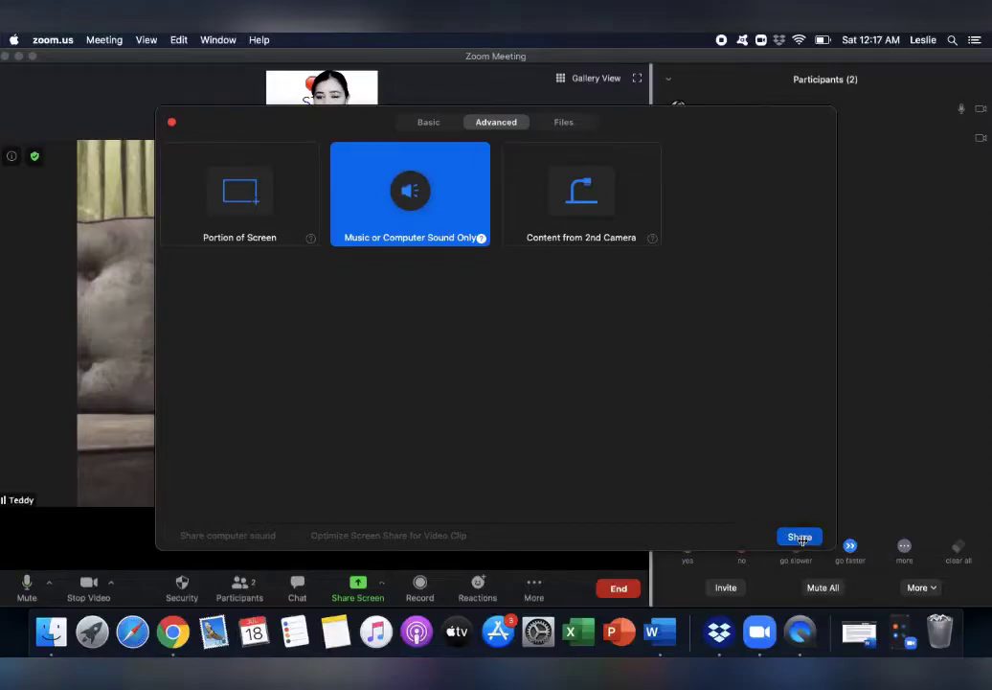
key("Return")
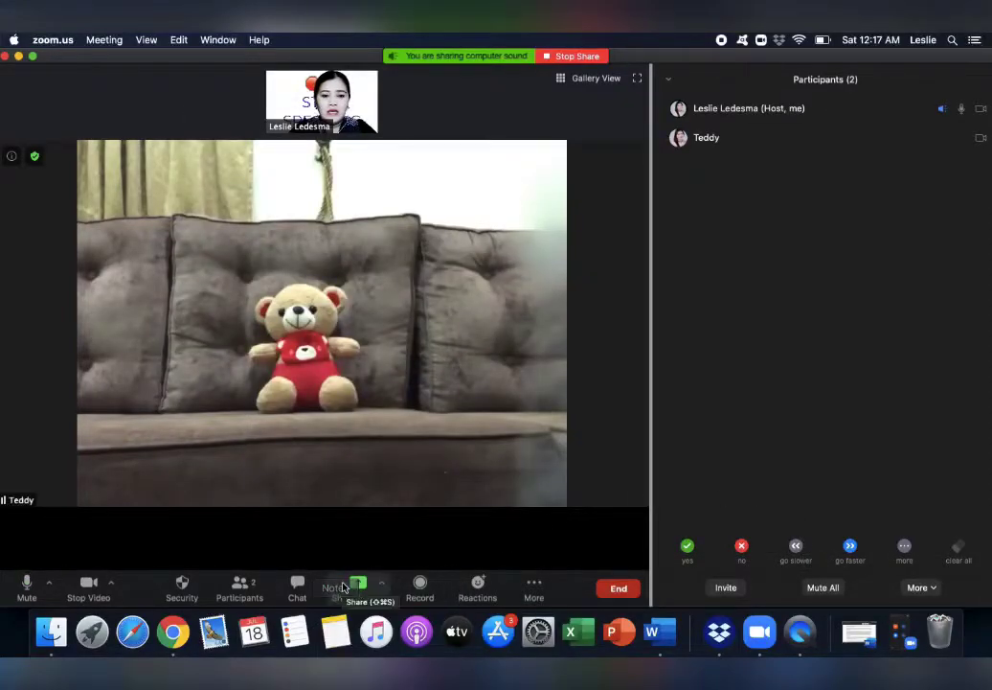
Switch to Chrome and let the countdown run out, and return to Zoom to stop sharing the computer sound
left_click(180, 637)
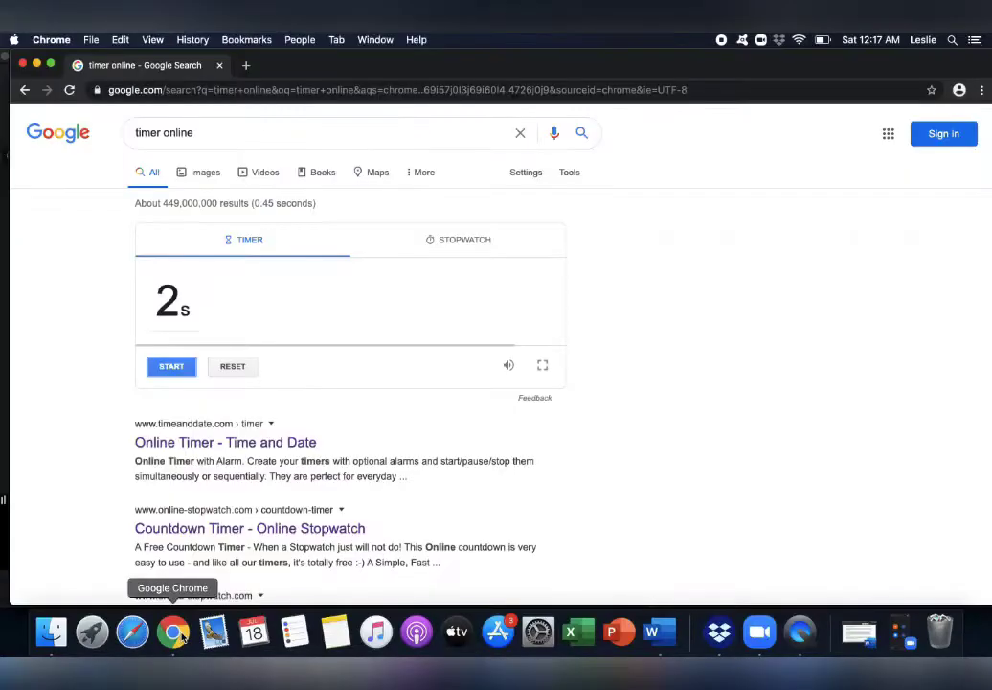
left_click(177, 373)
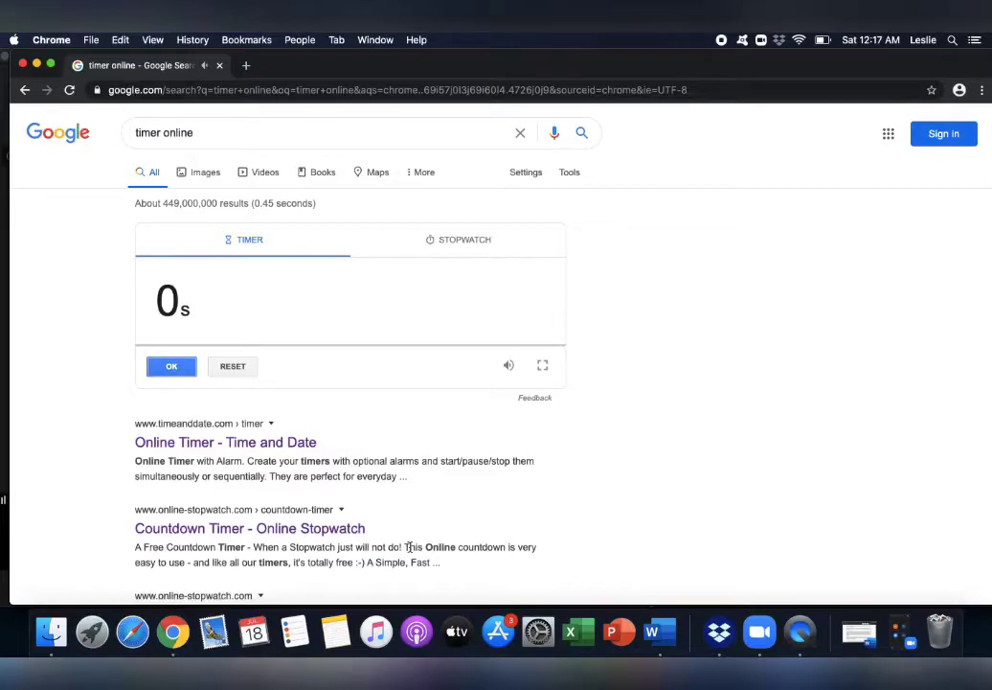
left_click(759, 632)
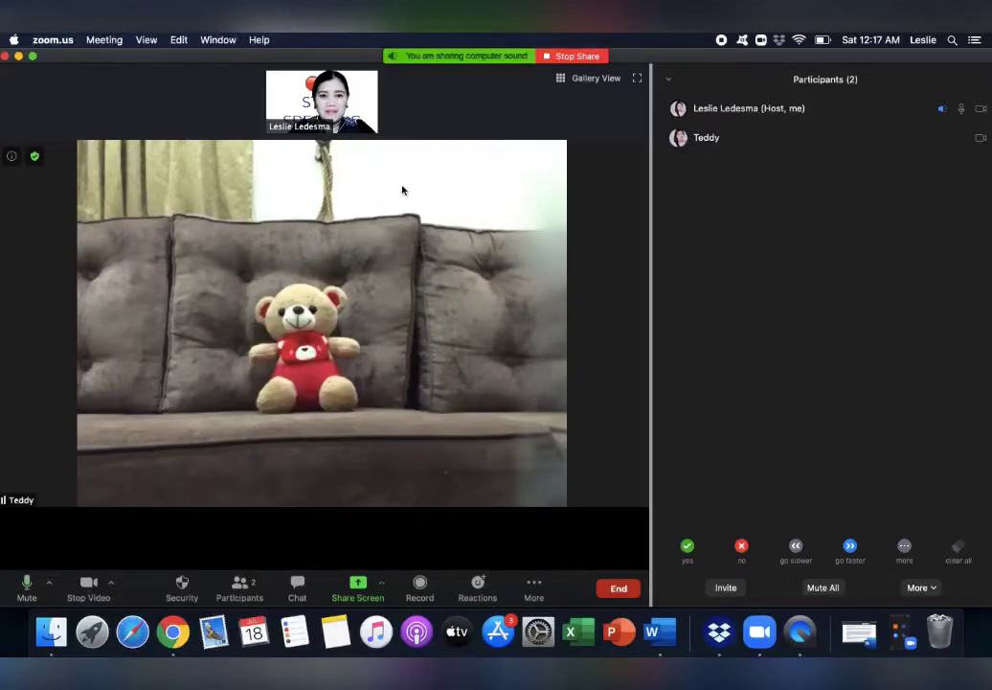
left_click(563, 57)
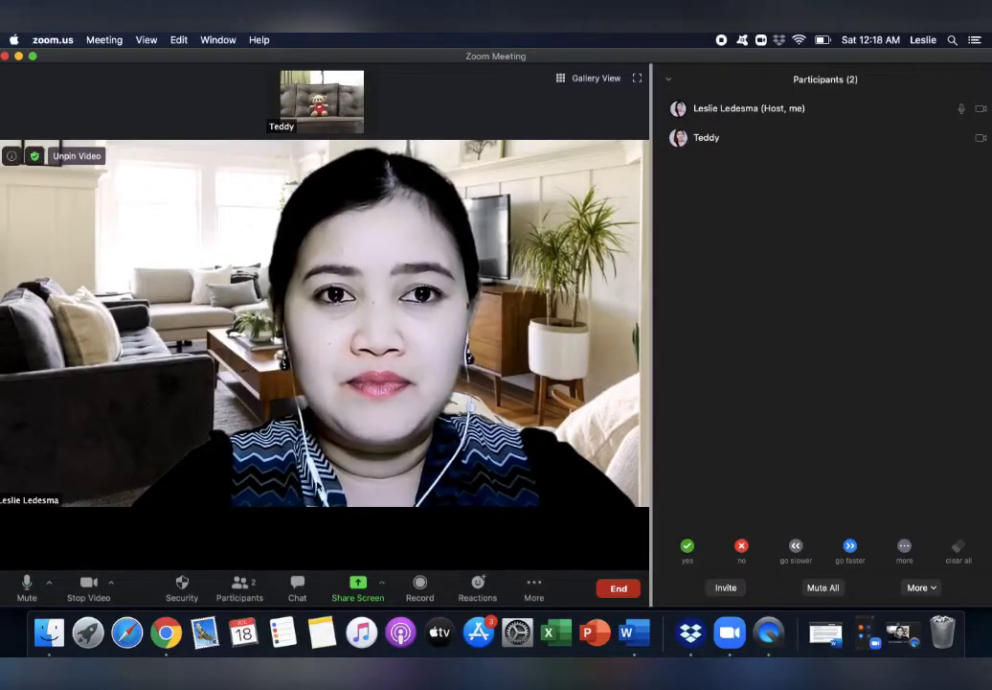
Pin the other participant's video in the meeting and turn off the host's own camera
mouse_move(372, 84)
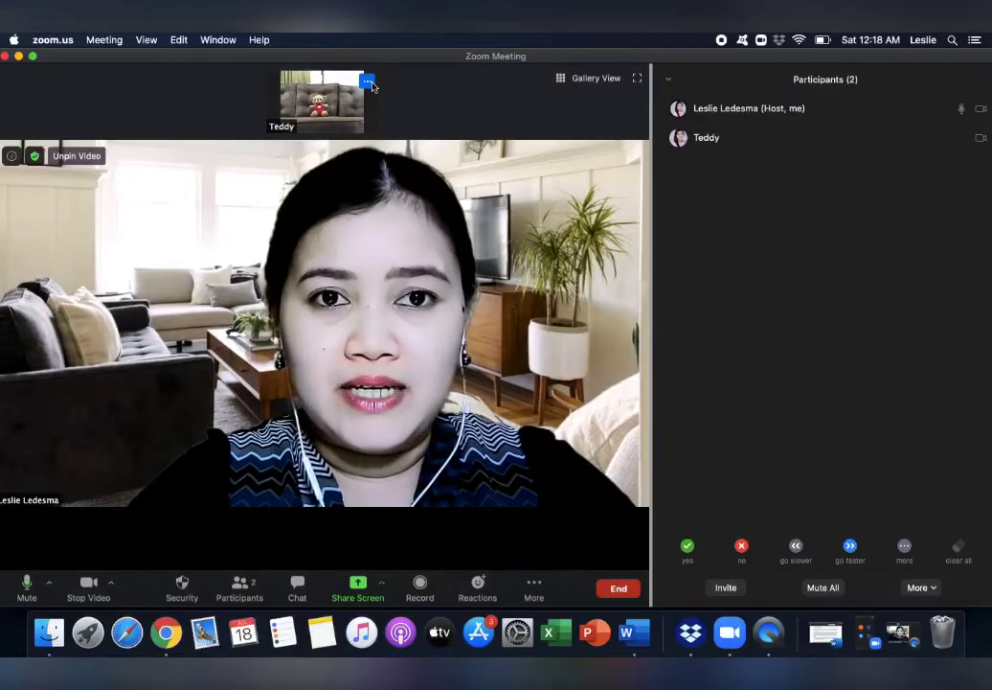
left_click(370, 83)
left_click(385, 164)
mouse_move(295, 105)
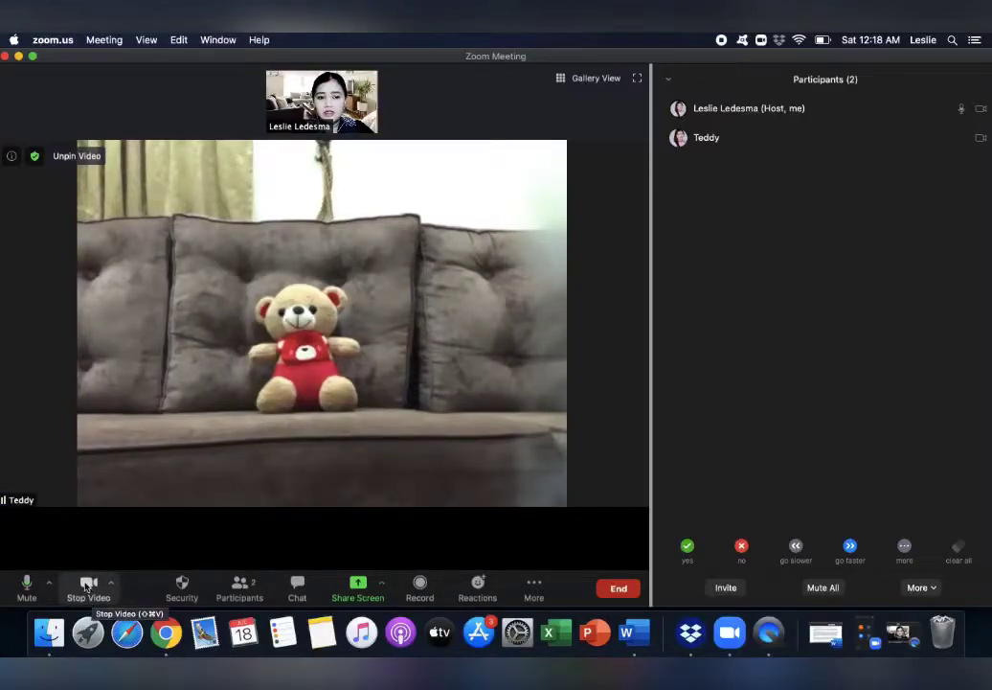
left_click(86, 588)
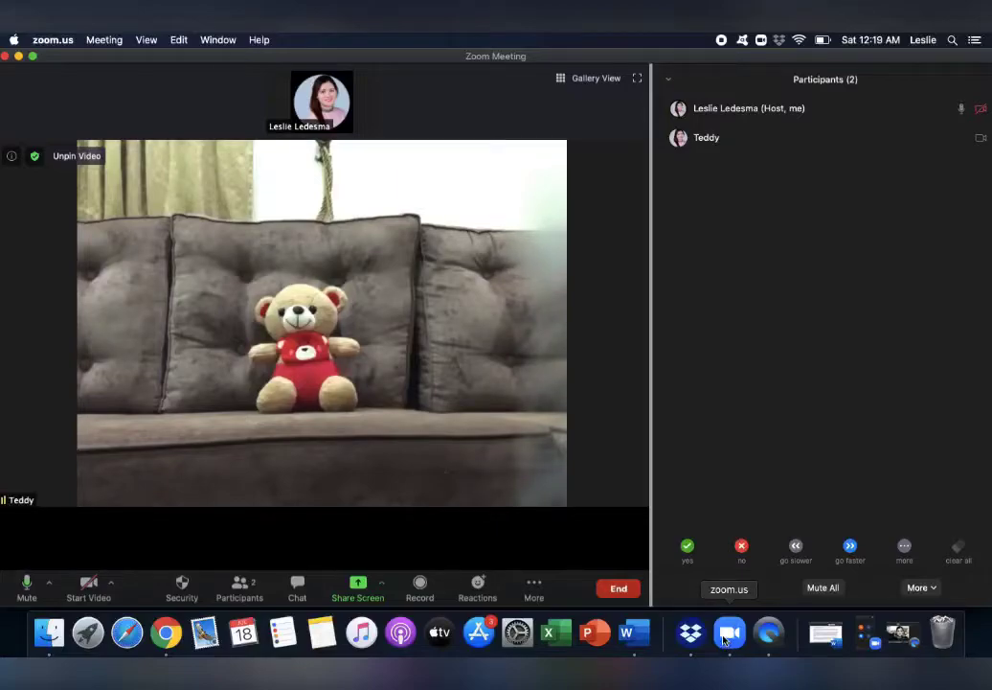
Minimize the meeting and Chrome windows, and bring up Zoom's home window over the restored meeting
left_click(18, 56)
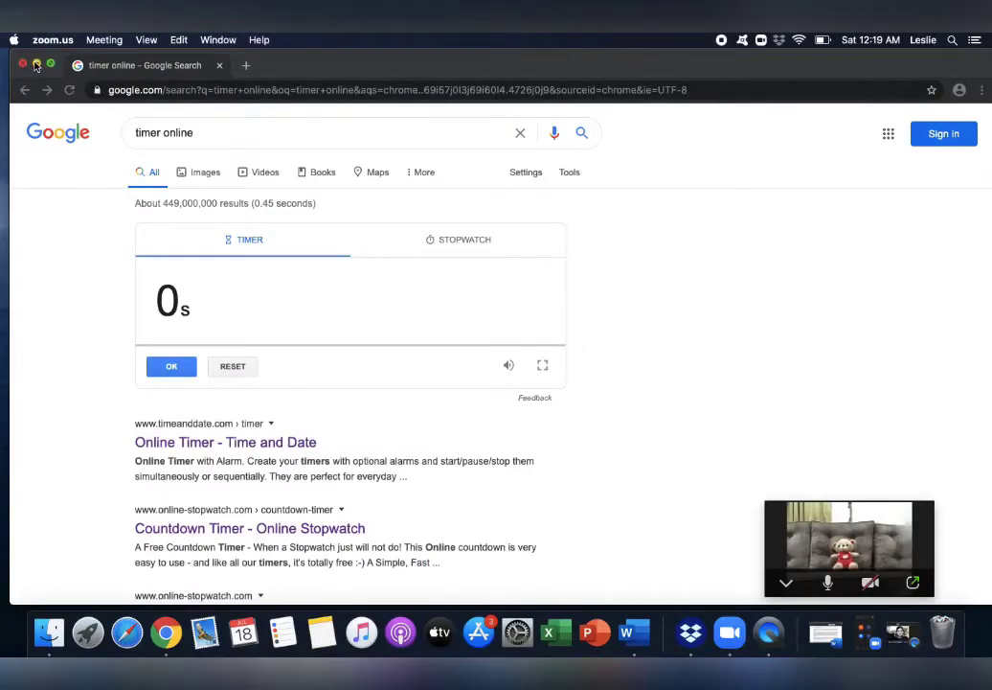
left_click(36, 65)
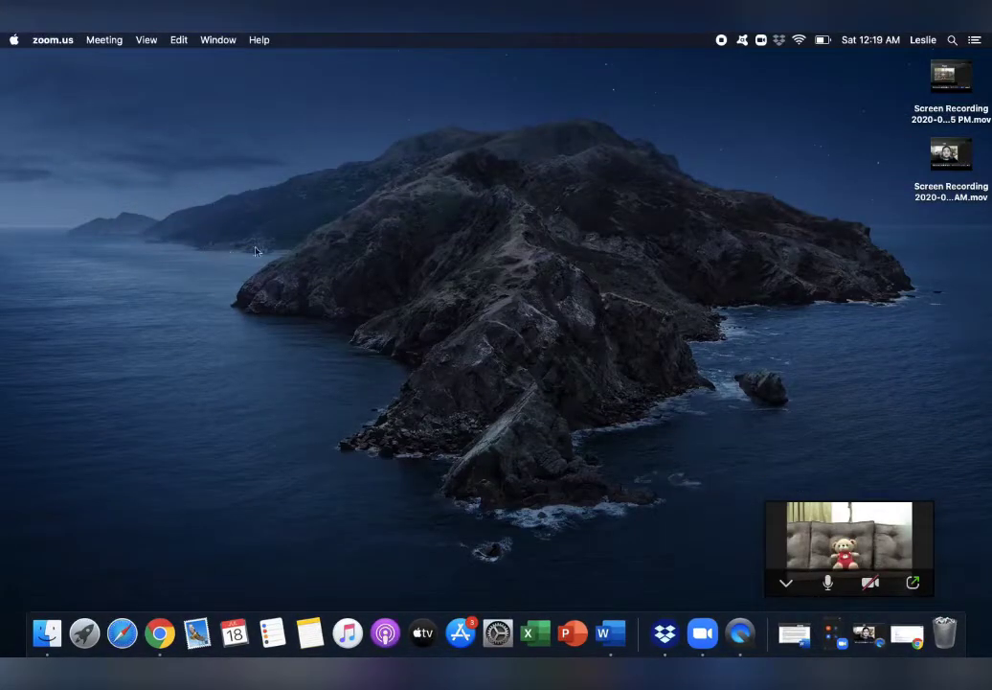
left_click(700, 636)
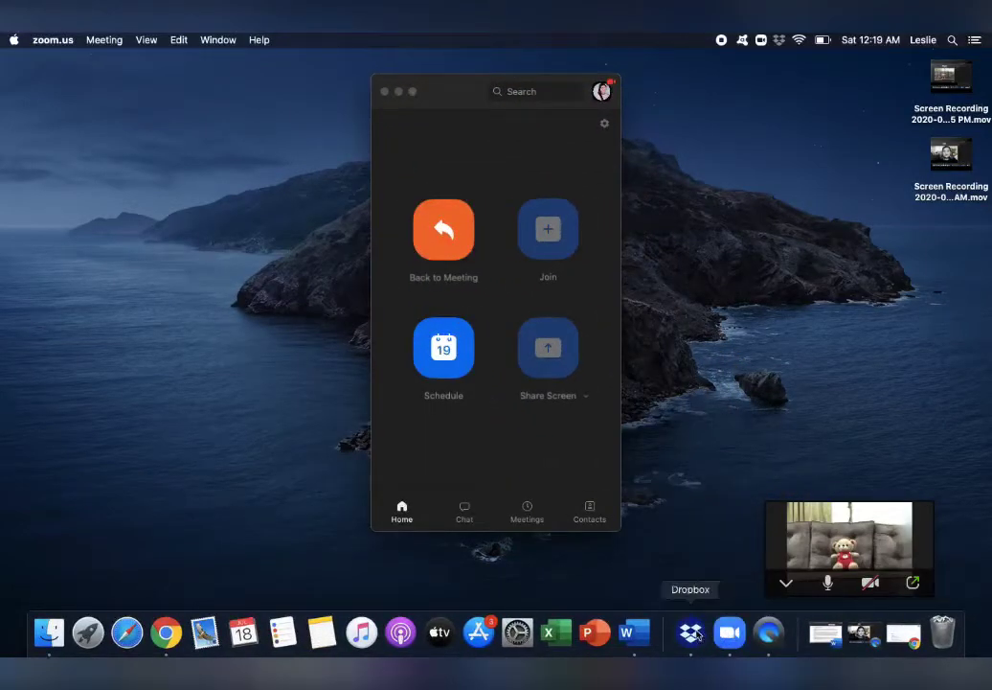
left_click(915, 583)
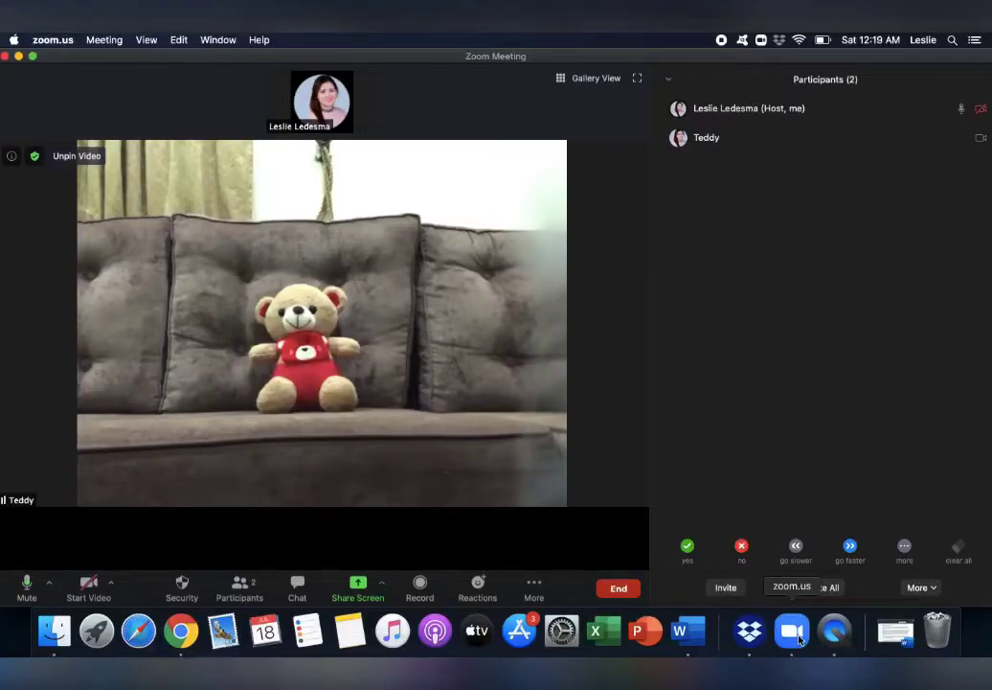
left_click(792, 631)
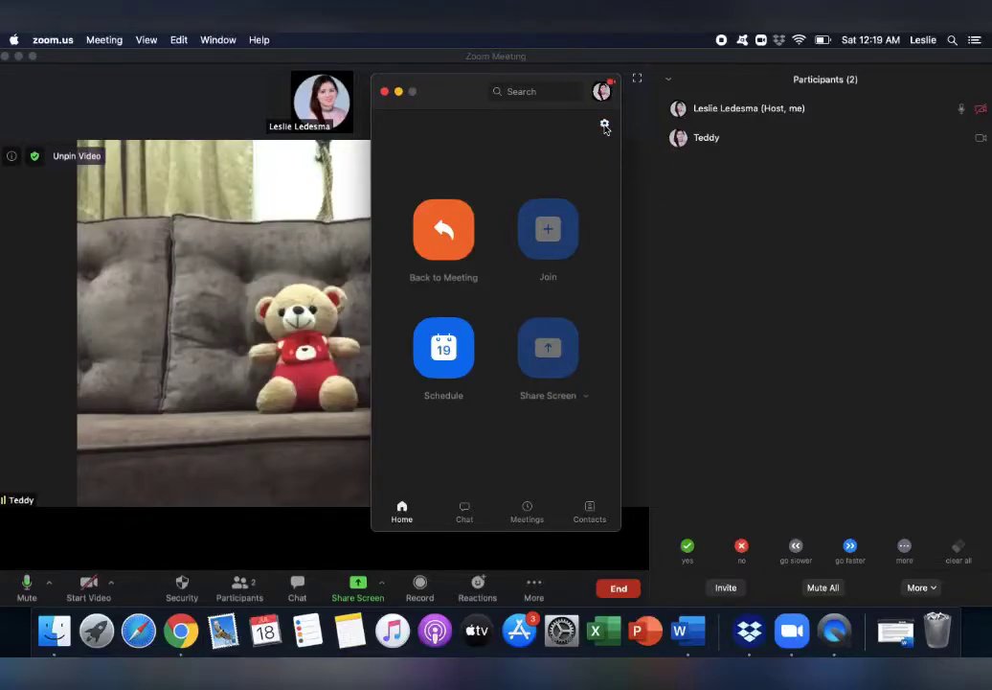
Open the Profile settings and browse for a replacement for the current profile picture
left_click(604, 128)
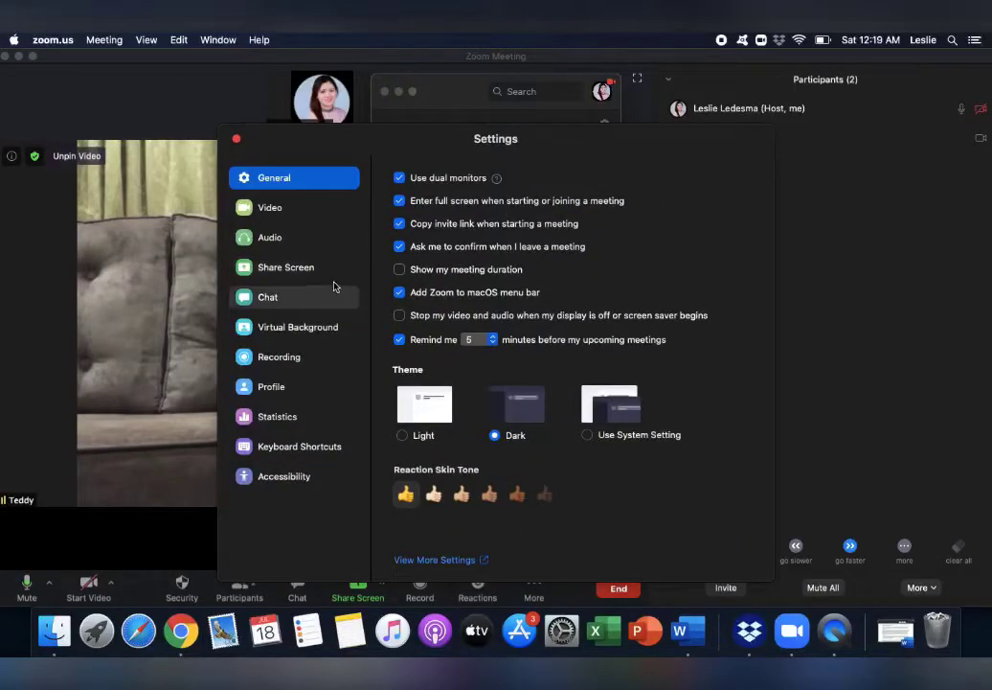
left_click(277, 388)
mouse_move(574, 261)
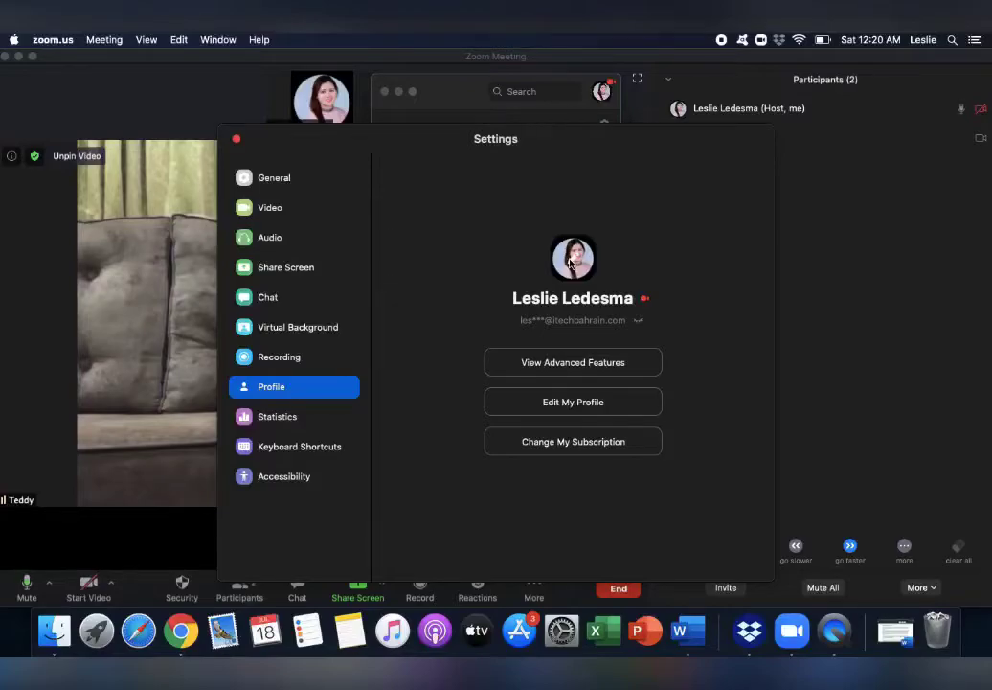
left_click(572, 259)
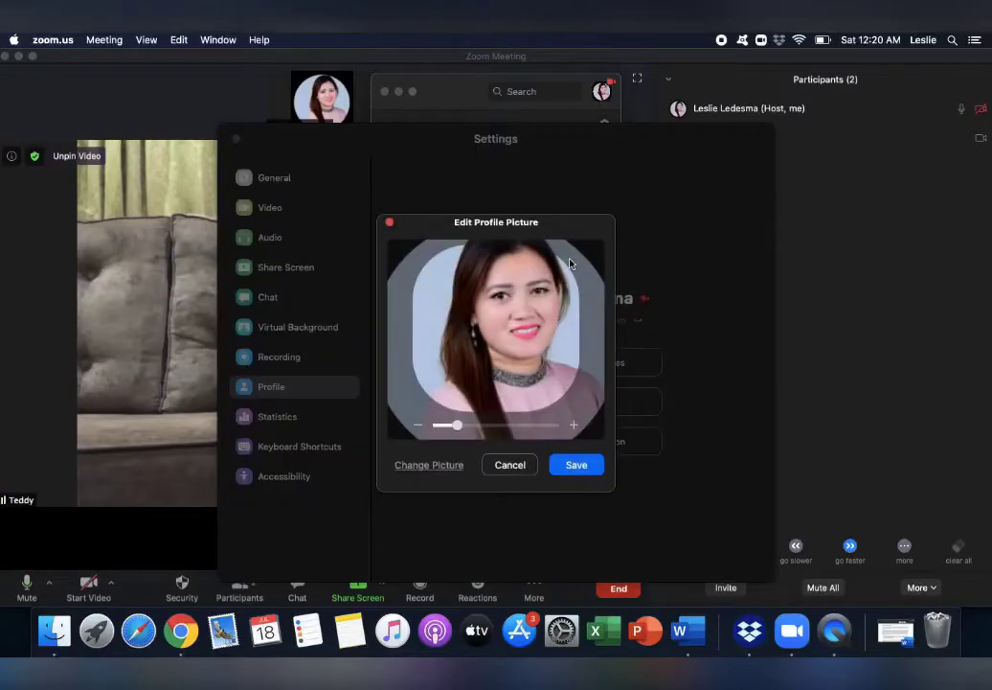
left_click(429, 465)
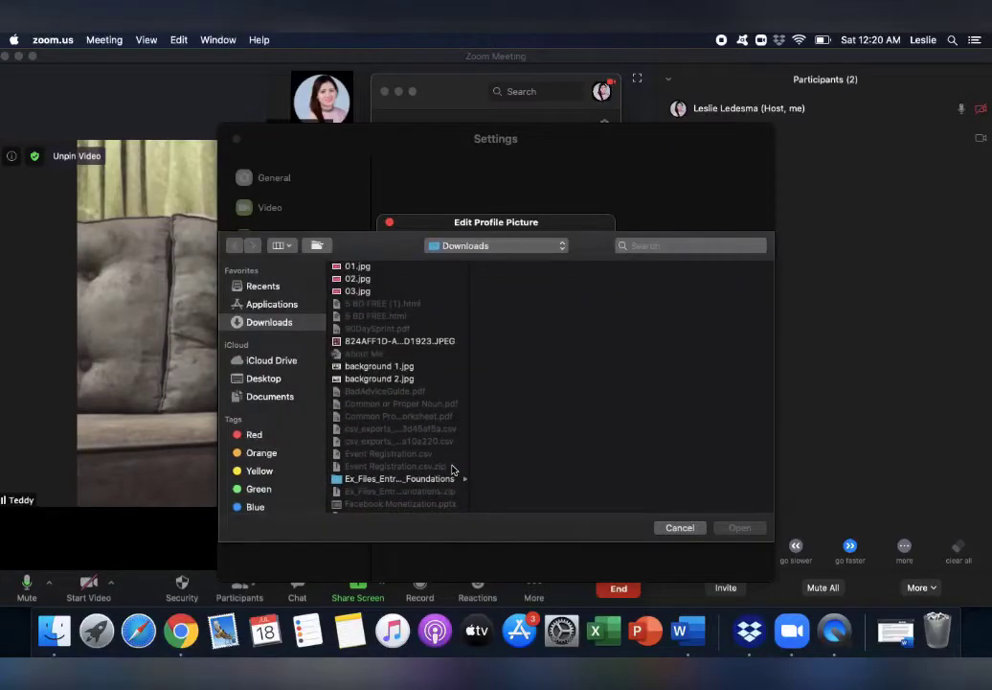
Set the green Toastmasters image "WhatsApp Image 2020-06-05 at 10.47.12 AM.jpeg" as profile picture, shifting the crop to include the logo
scroll(410, 438, "down", 10)
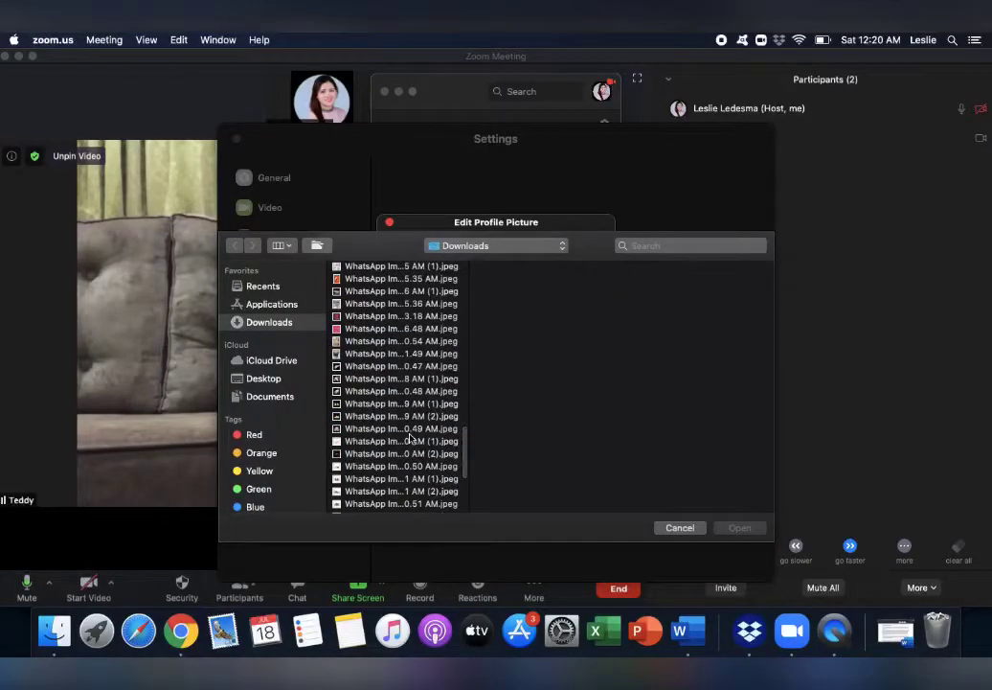
scroll(410, 438, "down", 3)
scroll(410, 438, "up", 10)
scroll(410, 438, "up", 2)
left_click(388, 347)
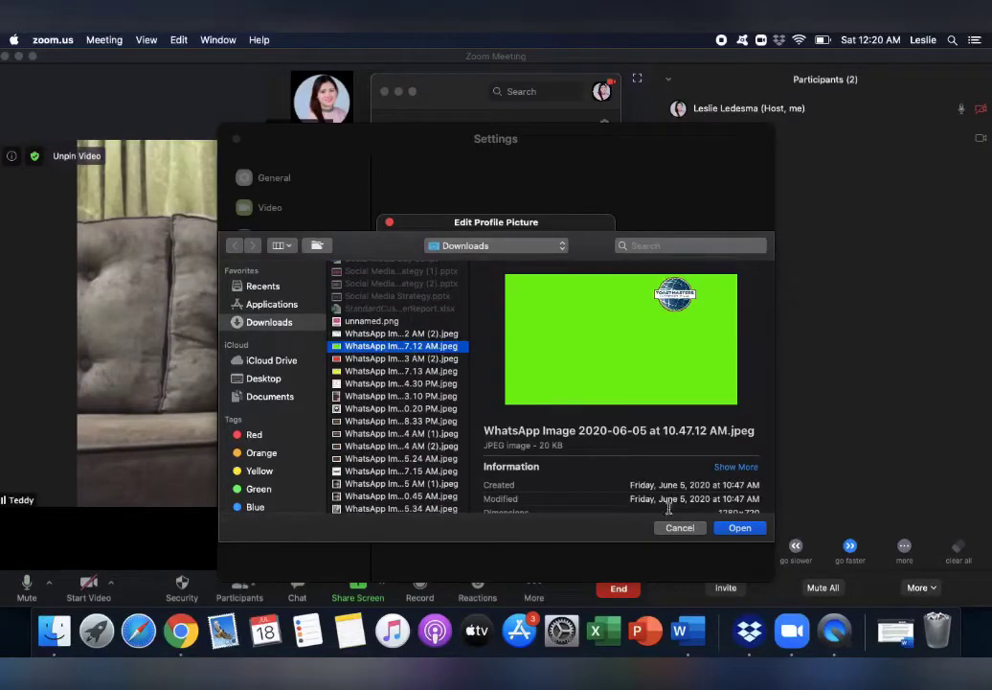
left_click(743, 527)
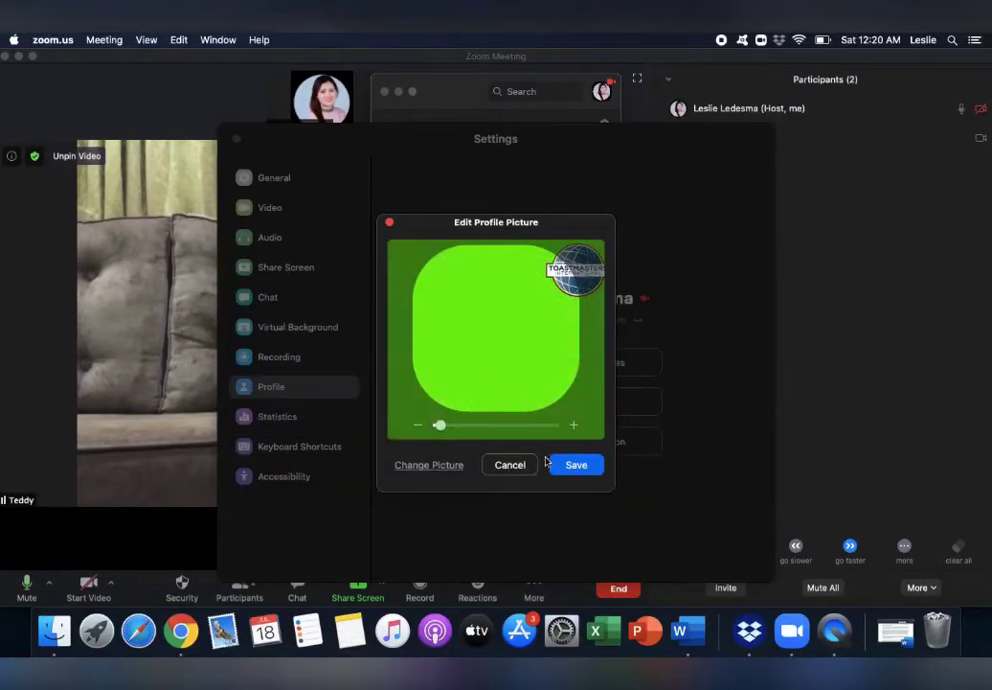
left_click_drag(498, 331, 455, 369)
left_click(572, 464)
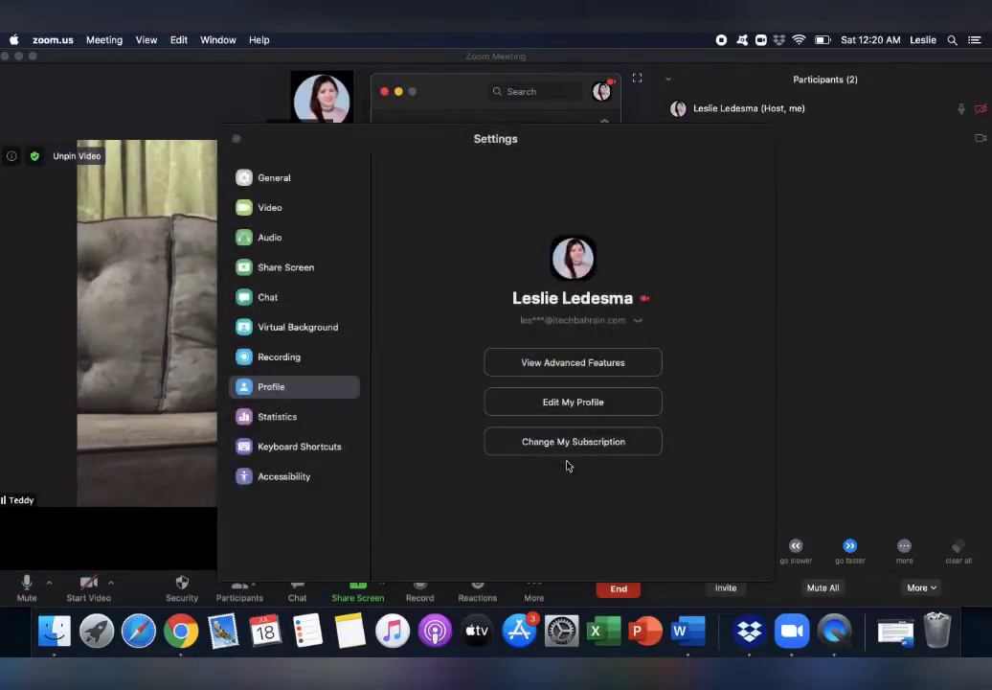
Close the settings and minimize Zoom's home window to check the new profile picture in the meeting
left_click(236, 140)
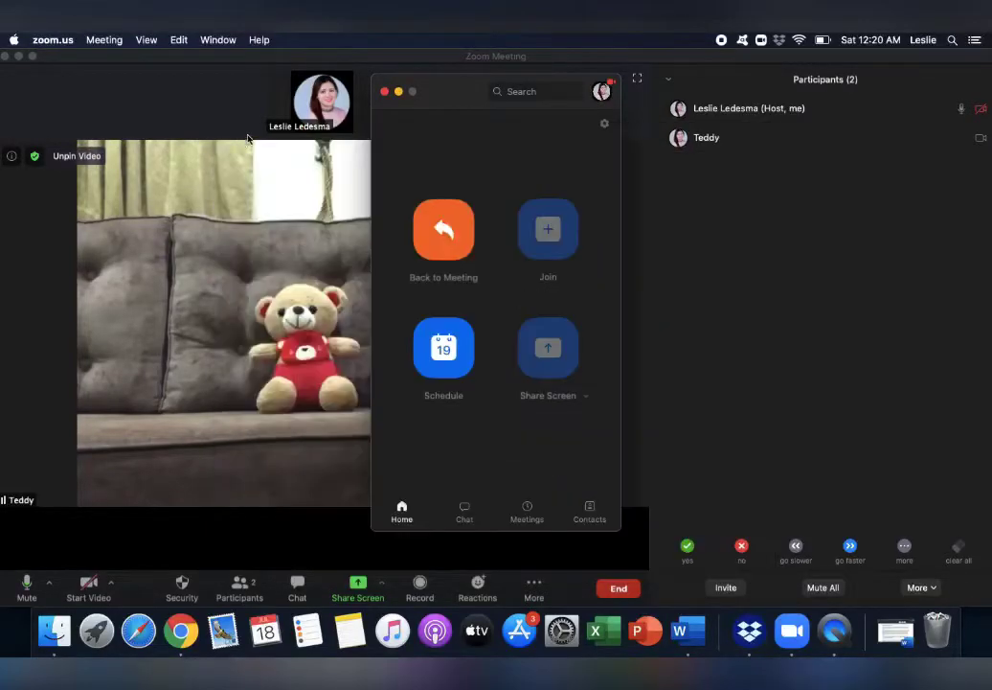
left_click(400, 92)
mouse_move(354, 108)
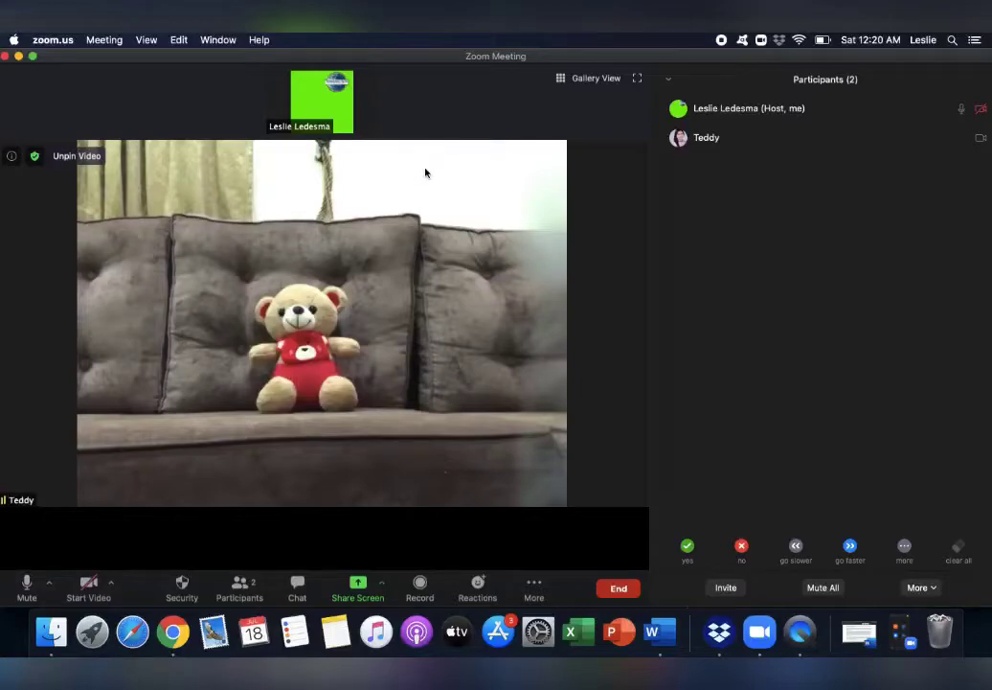
Replace the profile picture with the yellow Toastmasters image from Downloads, and move the Settings window aside to uncover the meeting
left_click(761, 632)
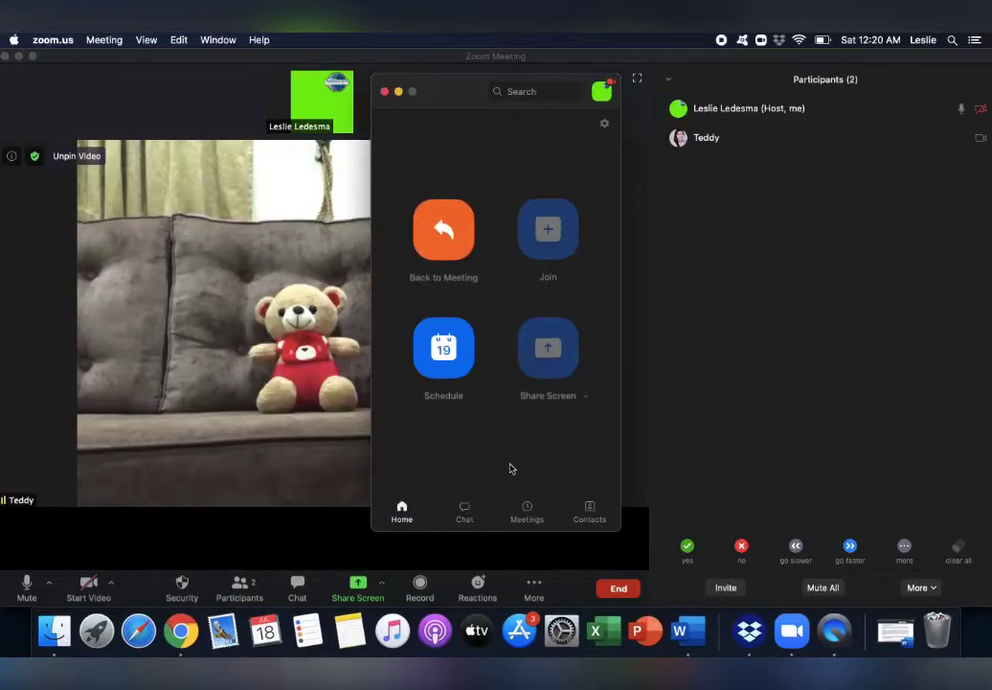
left_click(604, 129)
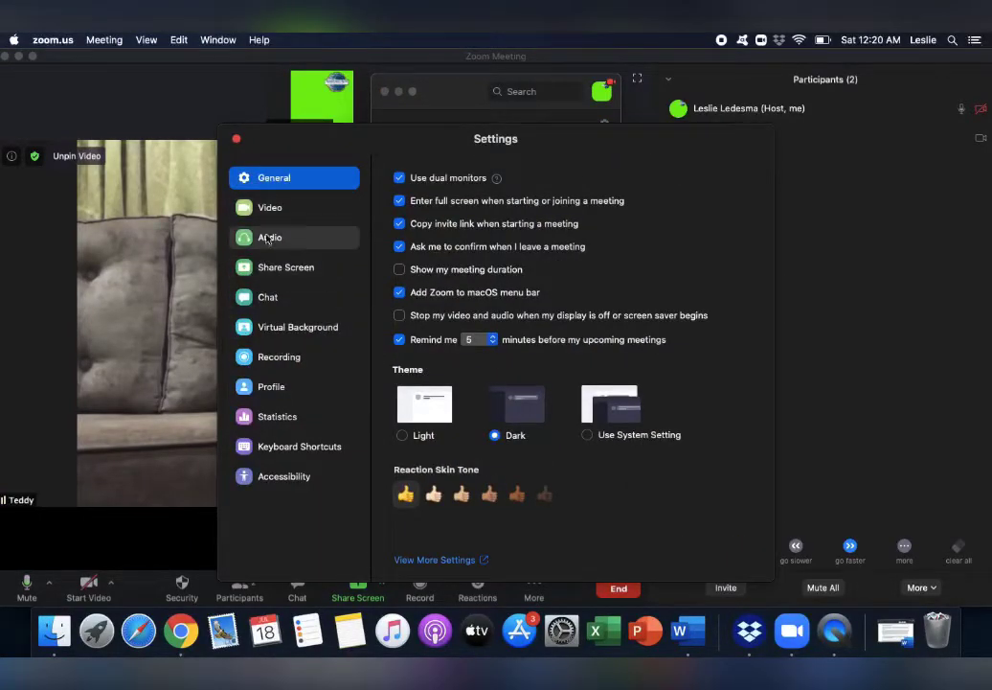
left_click(279, 388)
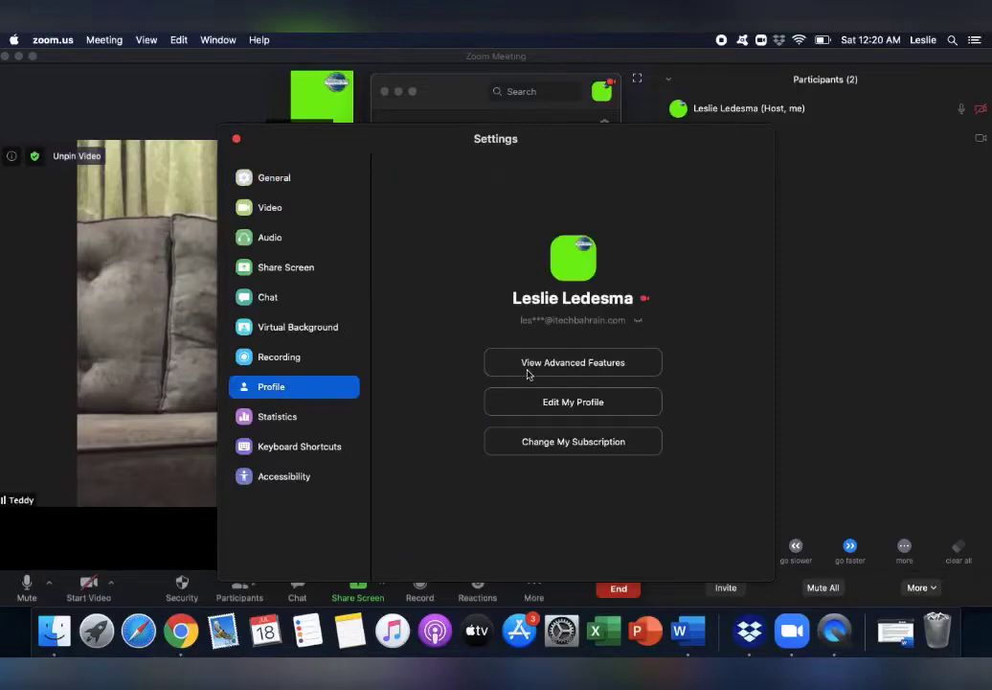
left_click(571, 255)
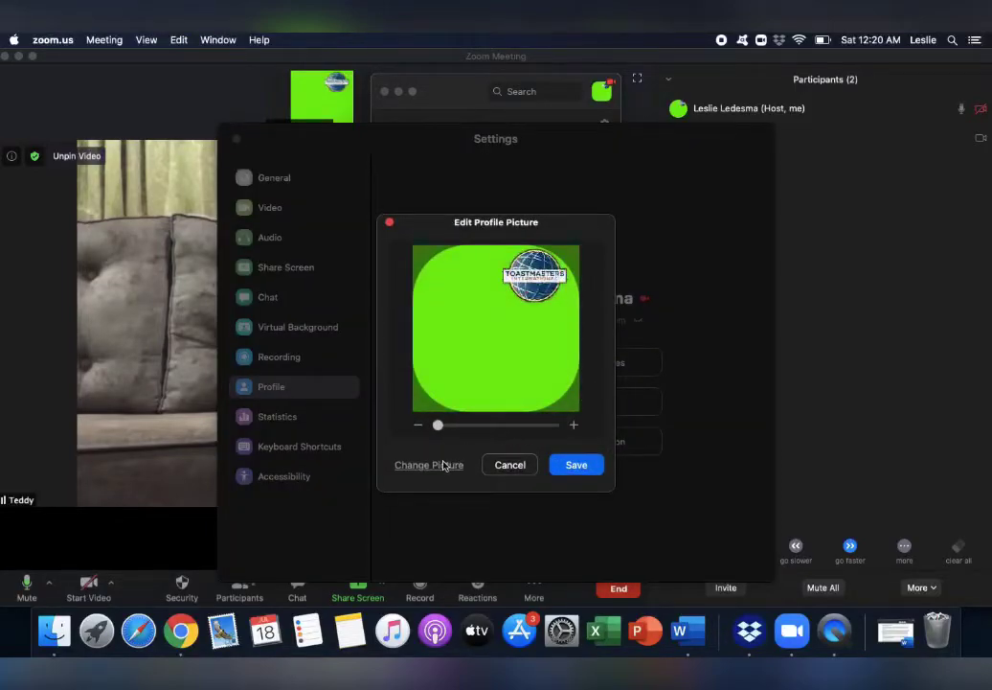
left_click(450, 460)
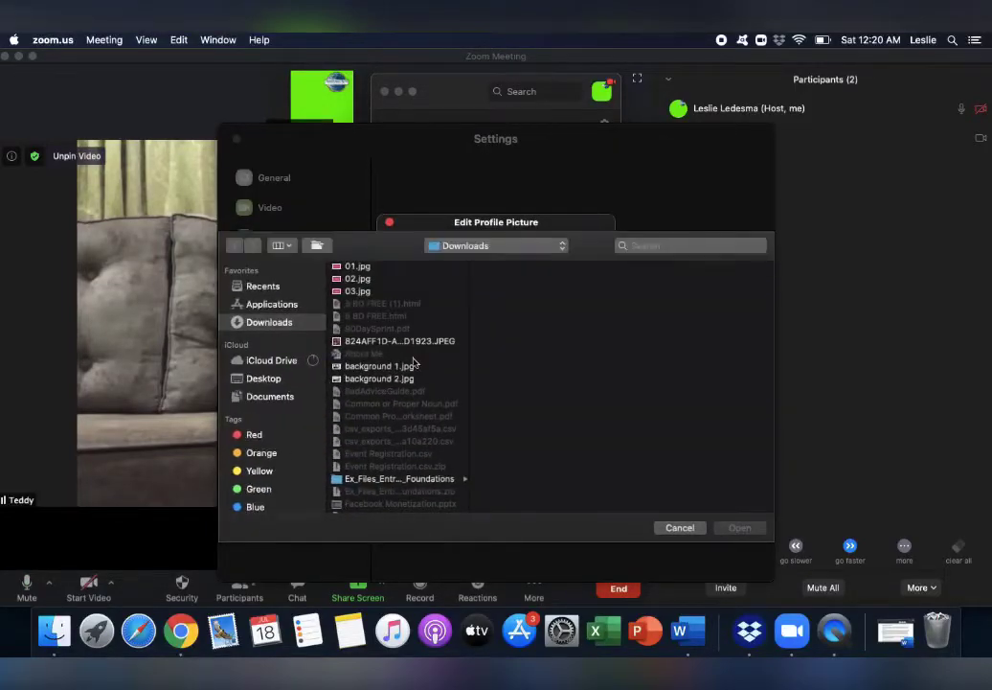
scroll(400, 407, "down", 10)
scroll(400, 407, "down", 4)
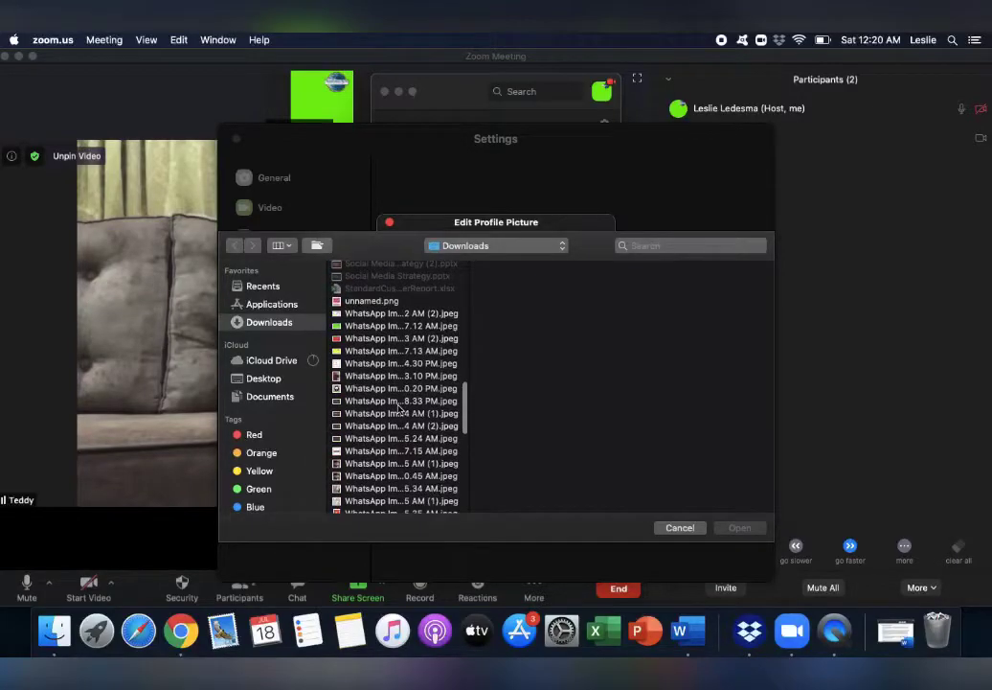
left_click(400, 351)
left_click(740, 527)
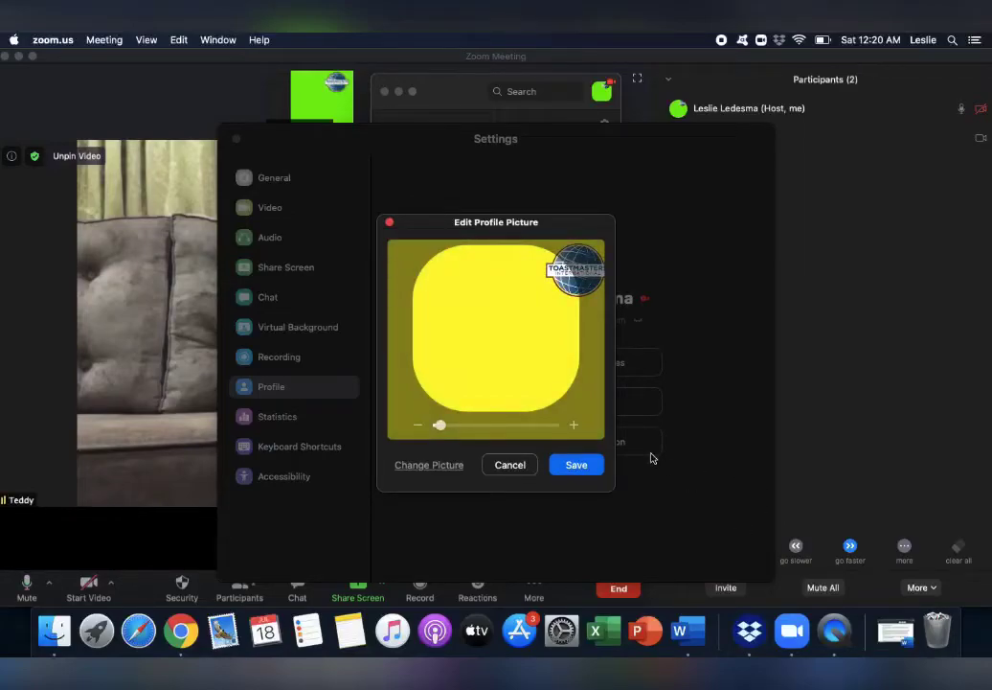
left_click(577, 465)
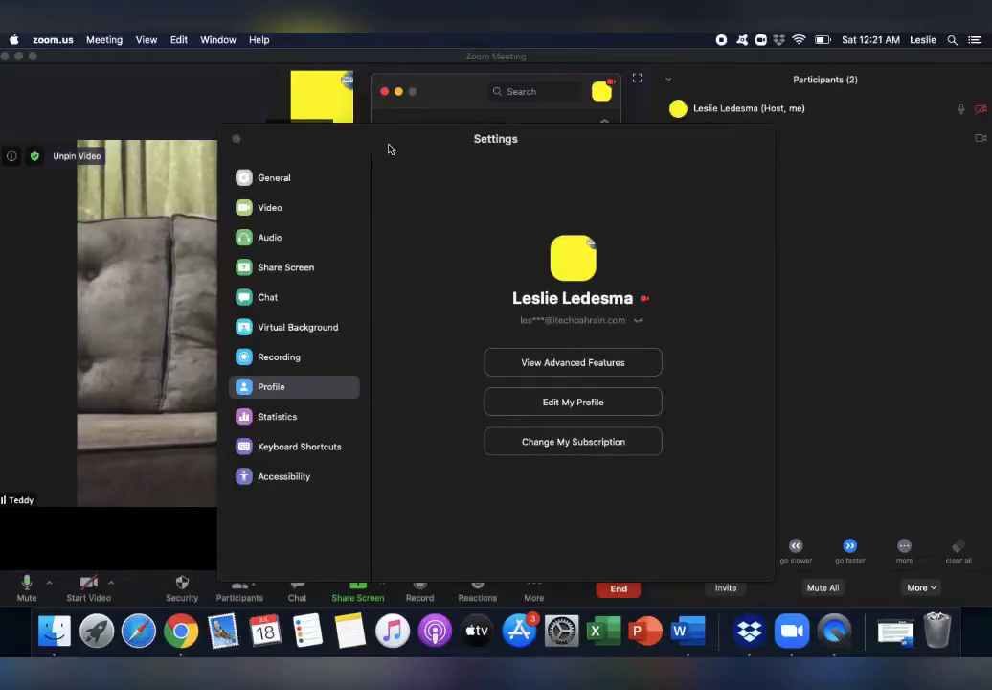
left_click_drag(388, 149, 717, 158)
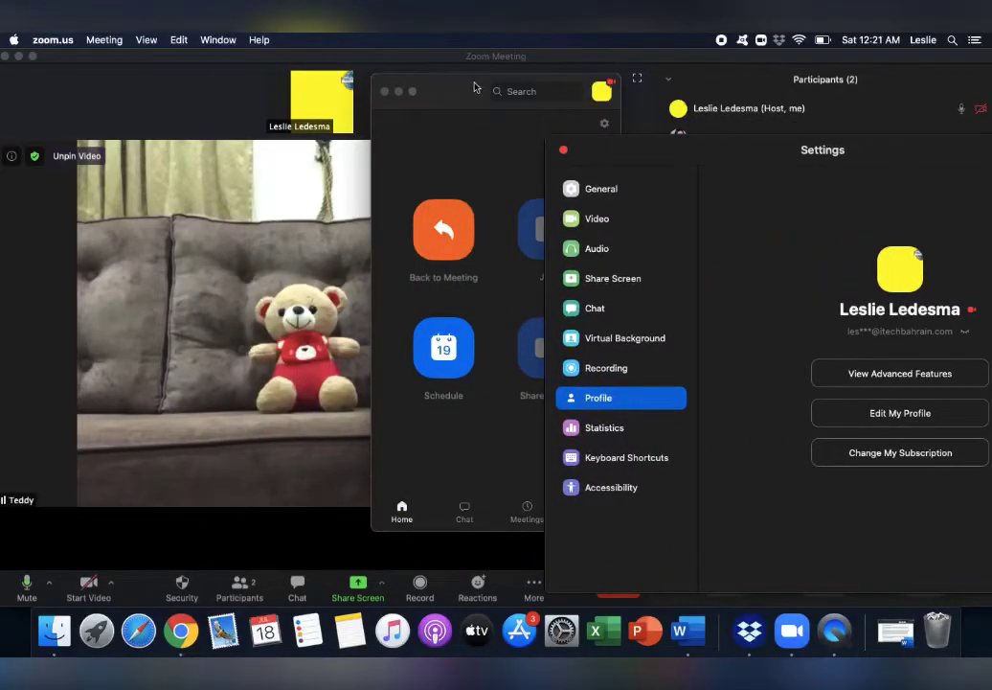
Move the Zoom home and Settings windows apart and set the red image "WhatsApp Image 2020-06-05 at 10.47.13 AM (2).jpeg" as profile picture
left_click_drag(534, 91, 784, 94)
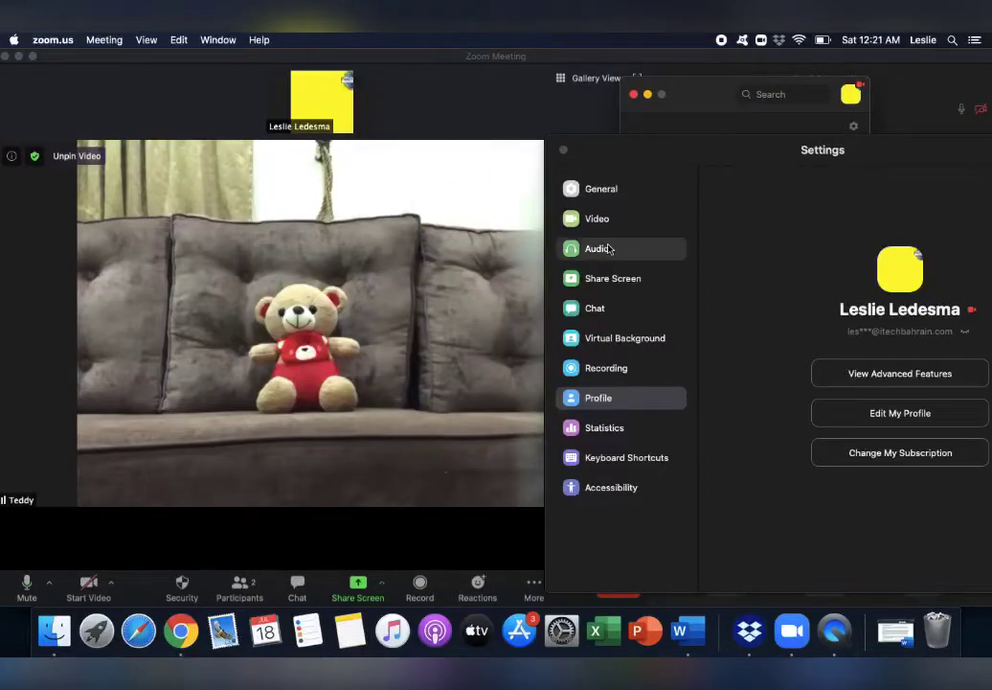
left_click_drag(743, 159, 591, 165)
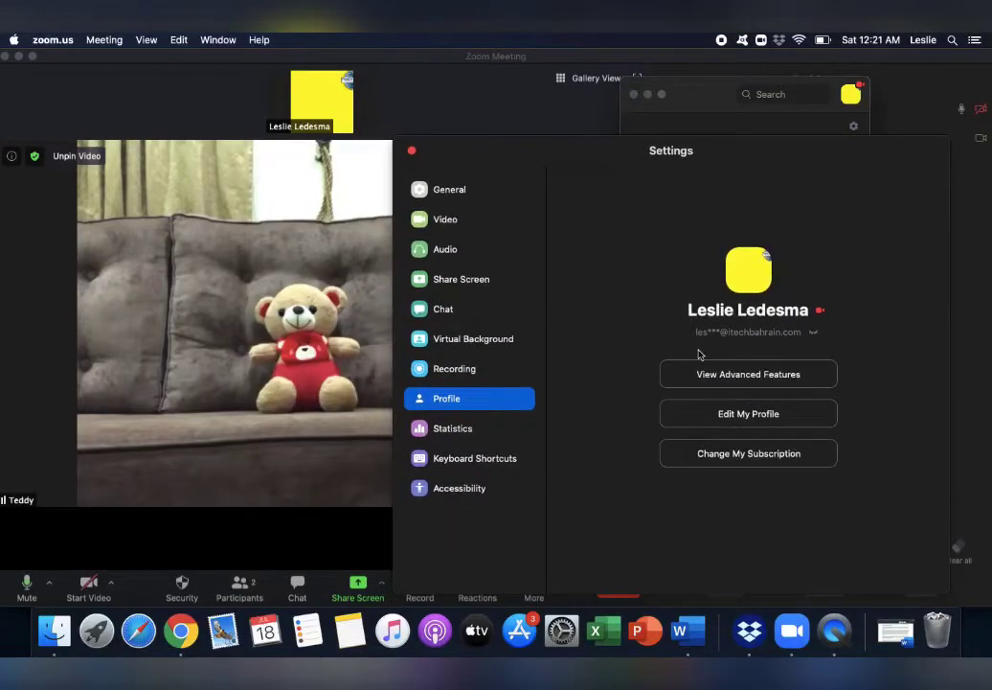
left_click(746, 273)
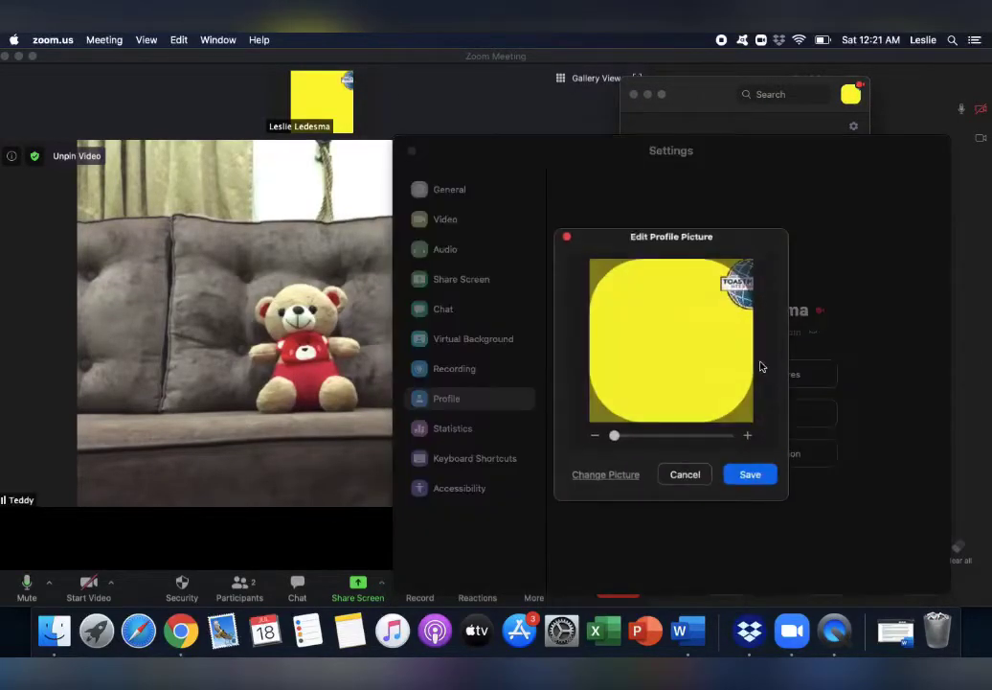
left_click(614, 481)
scroll(604, 472, "down", 5)
scroll(604, 472, "down", 3)
left_click(579, 450)
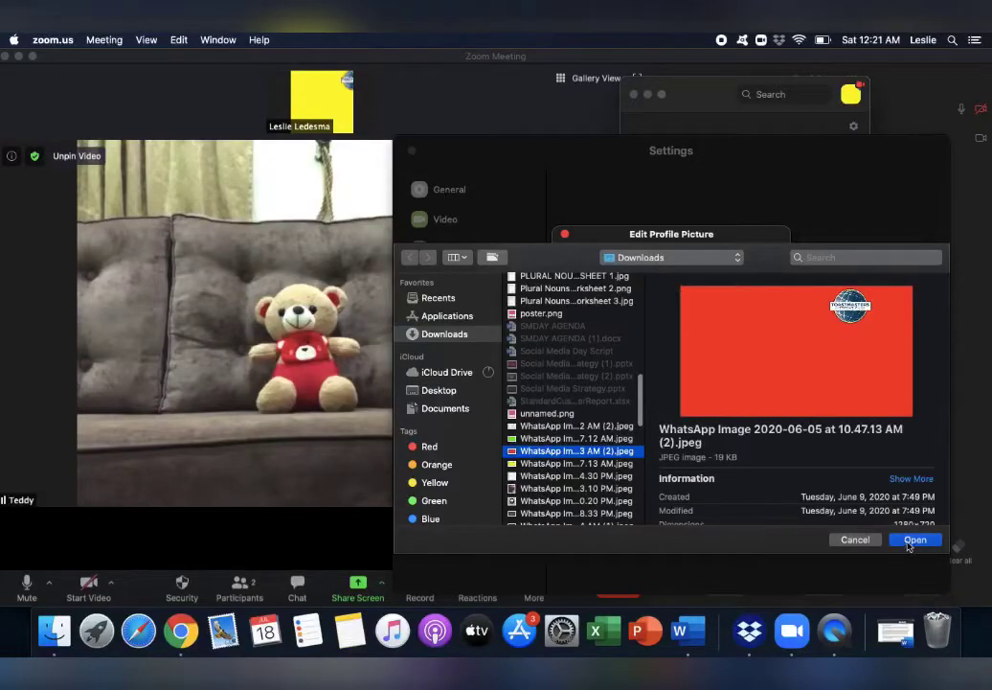
left_click(914, 539)
left_click(751, 477)
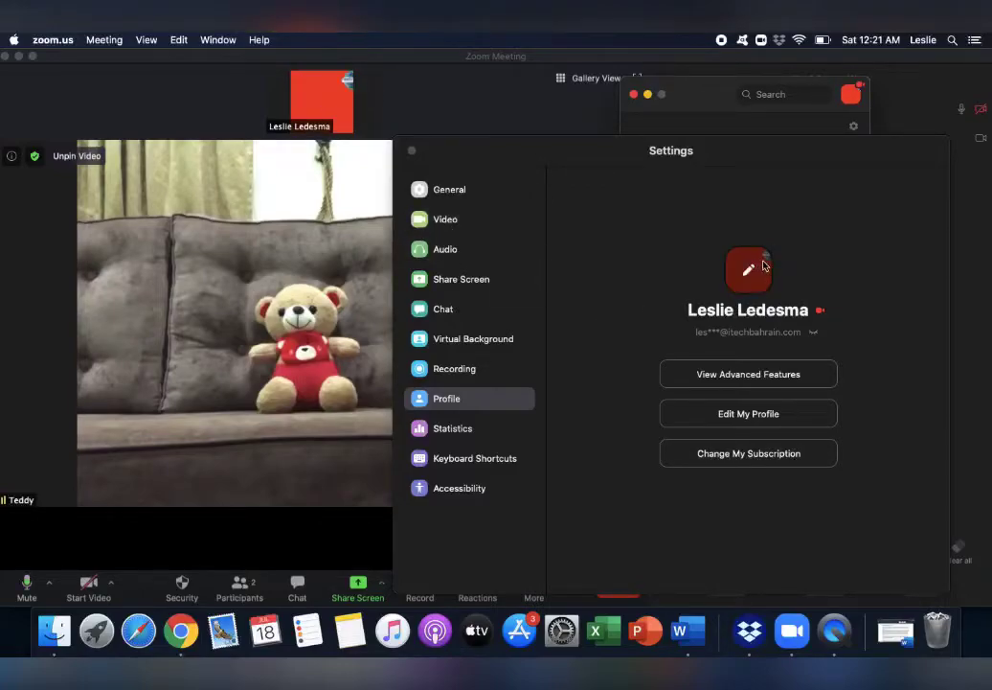
Replace the profile picture with the "STOP SPEAKING" image from Downloads, and clear the Settings and Zoom home windows away from the meeting
left_click(757, 264)
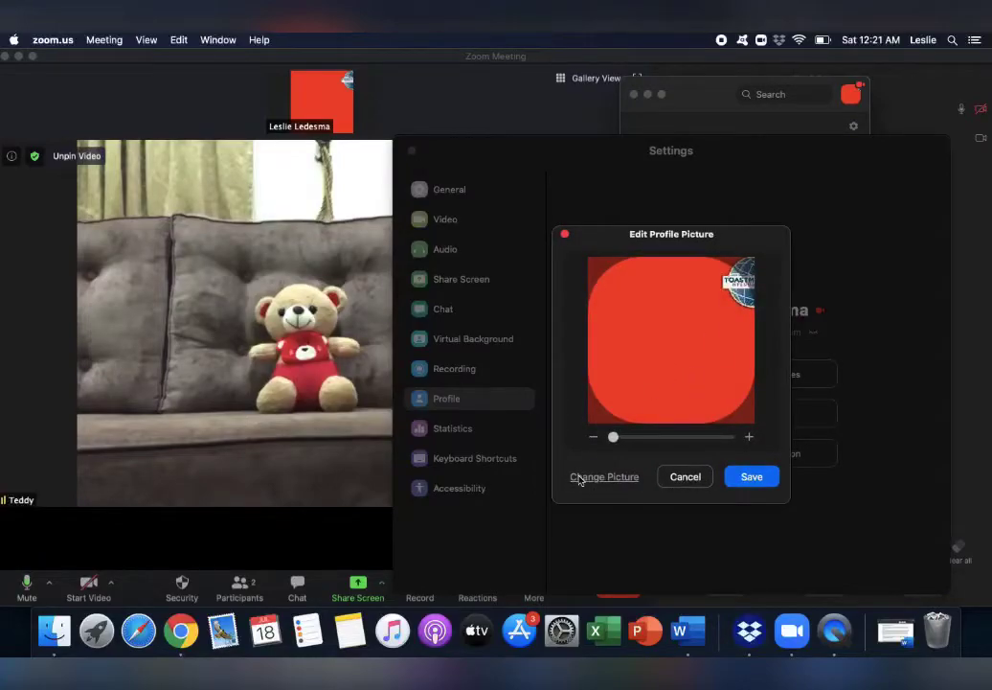
left_click(604, 477)
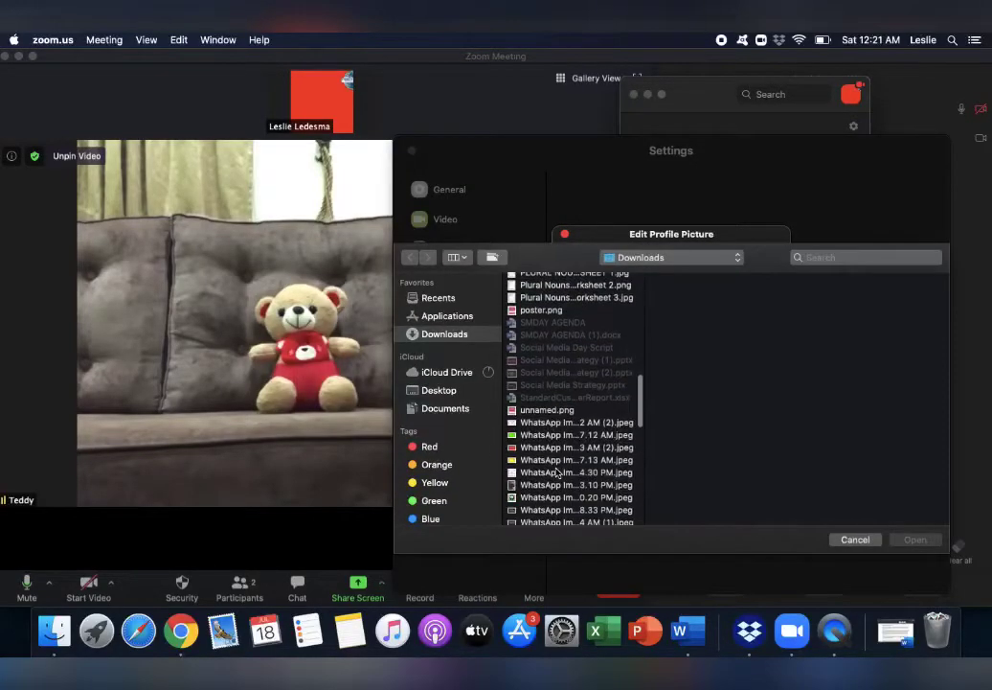
scroll(555, 472, "down", 1)
left_click(557, 460)
left_click(915, 539)
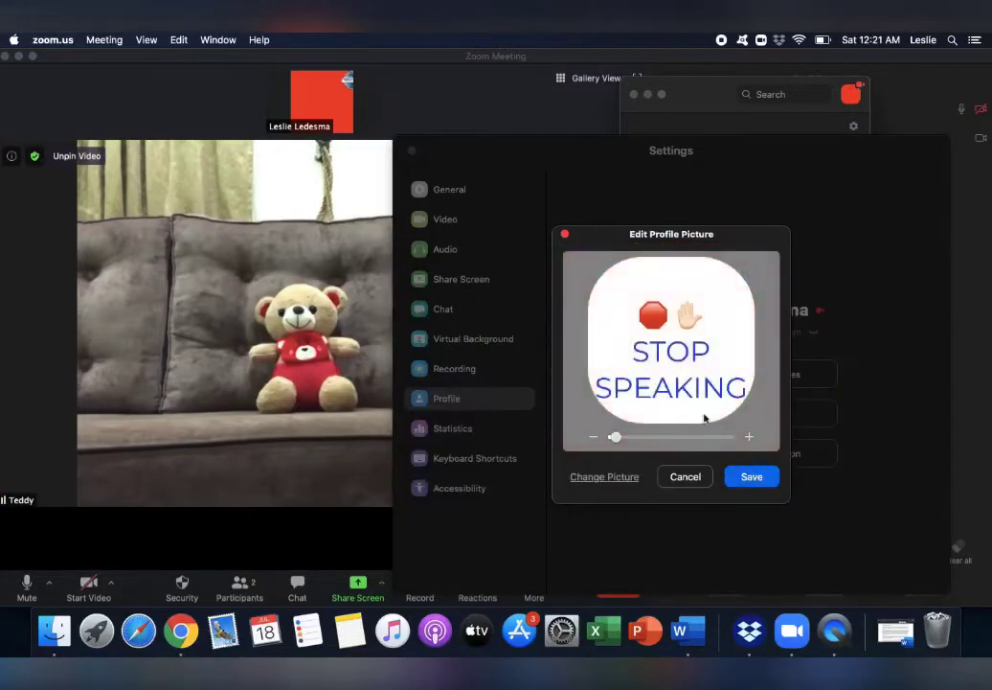
left_click(752, 476)
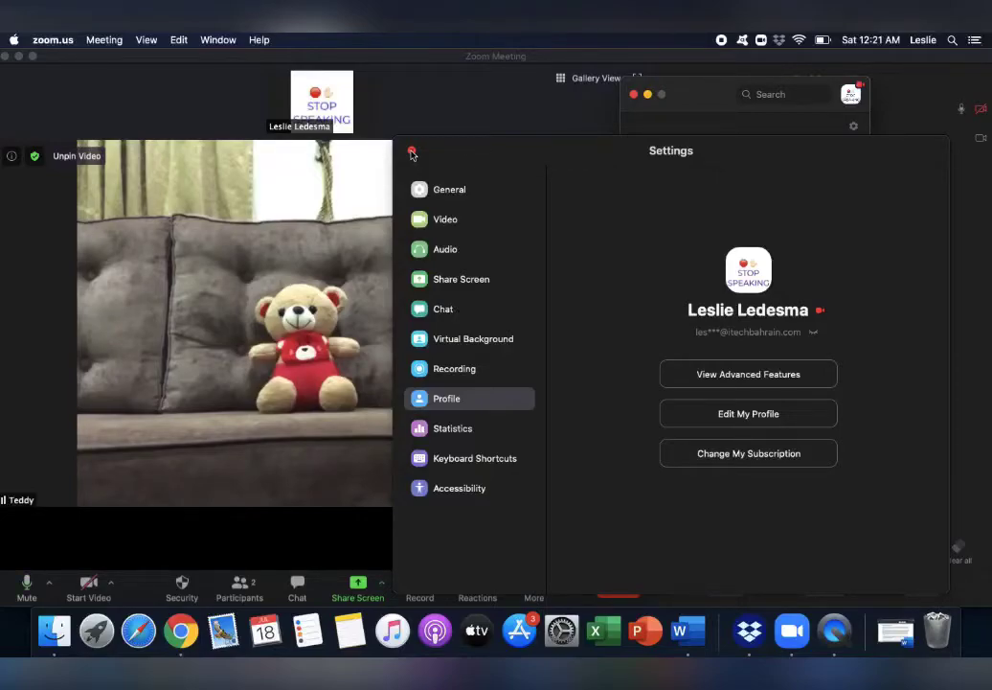
left_click(411, 153)
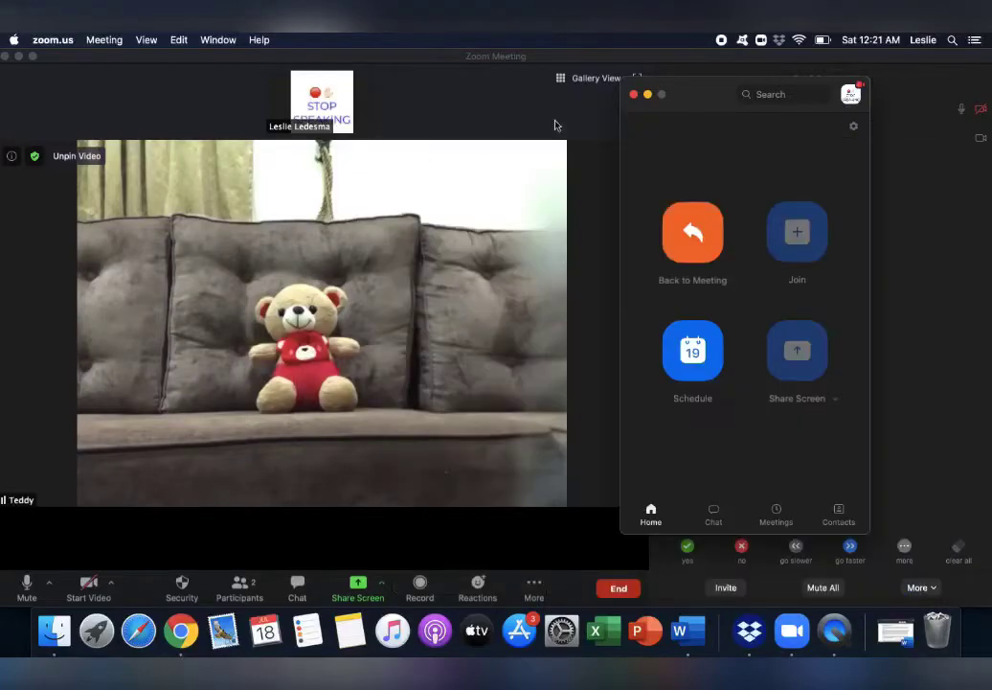
left_click(648, 95)
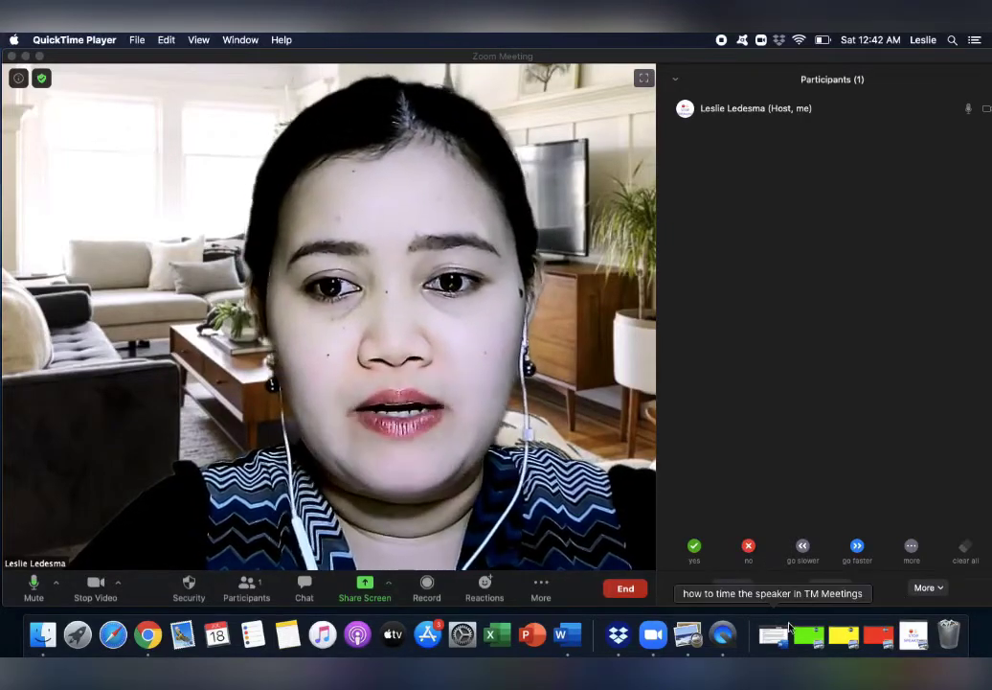
Restore the minimized green, yellow, red and "STOP SPEAKING" images in Preview, and return to the Zoom meeting
left_click(817, 638)
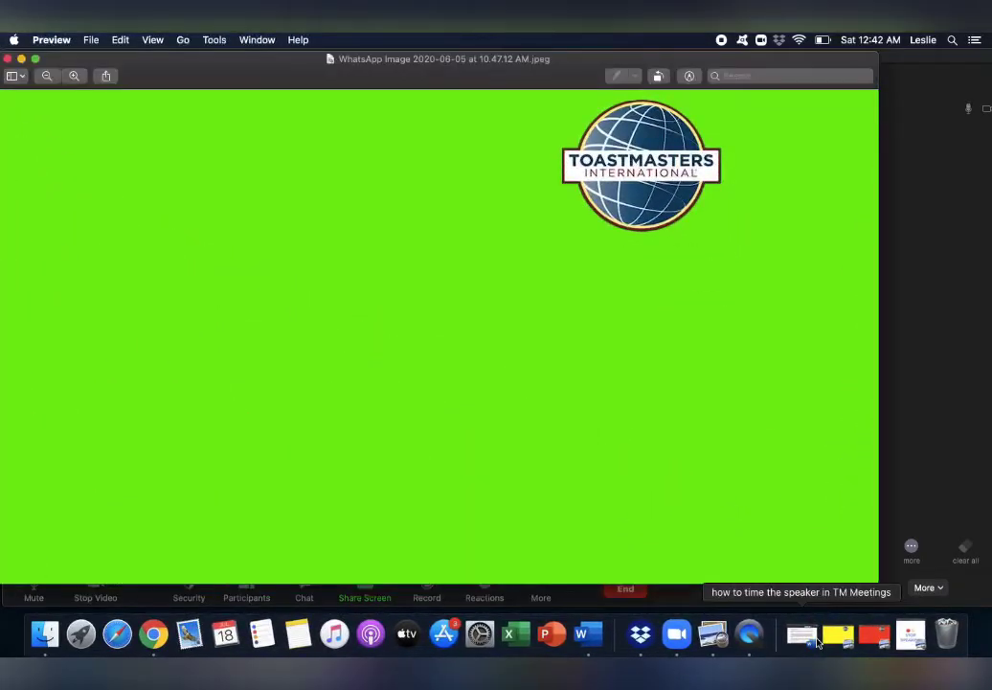
left_click(854, 646)
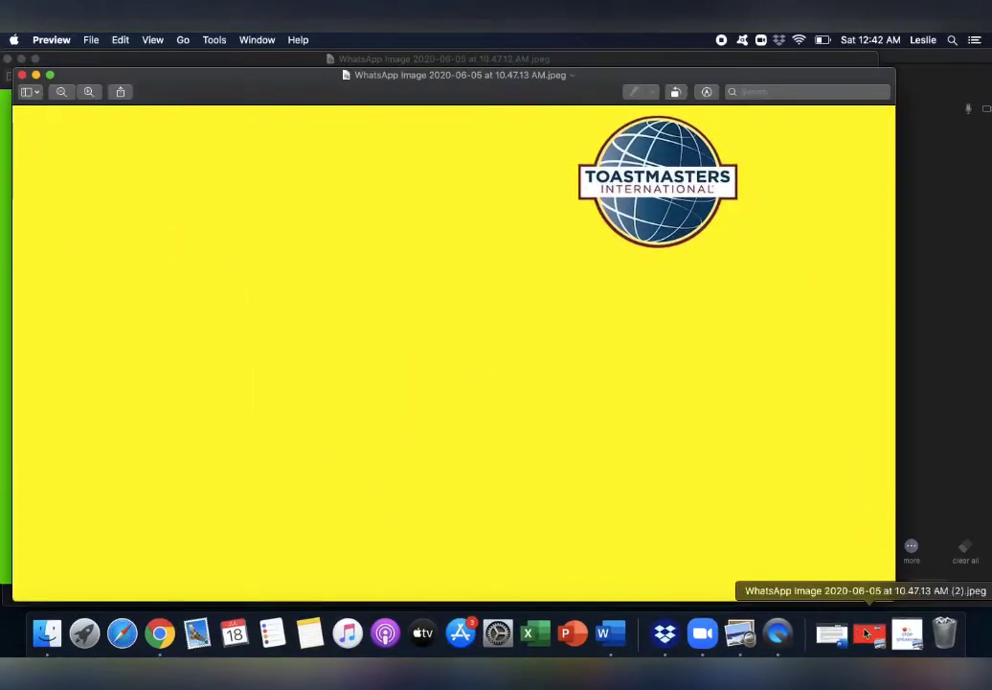
left_click(871, 637)
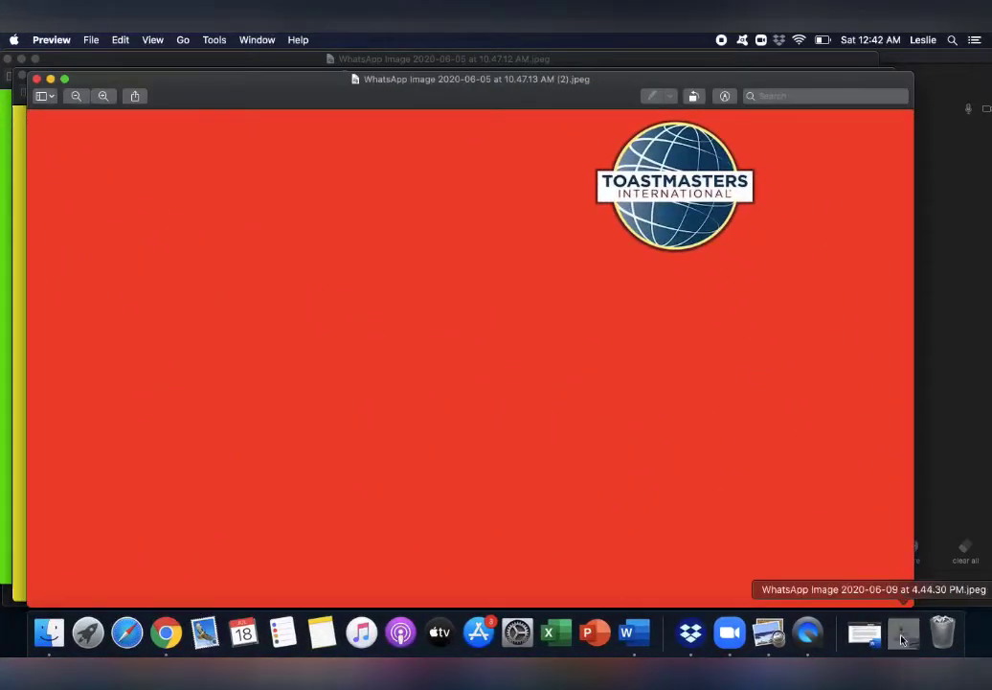
left_click(907, 636)
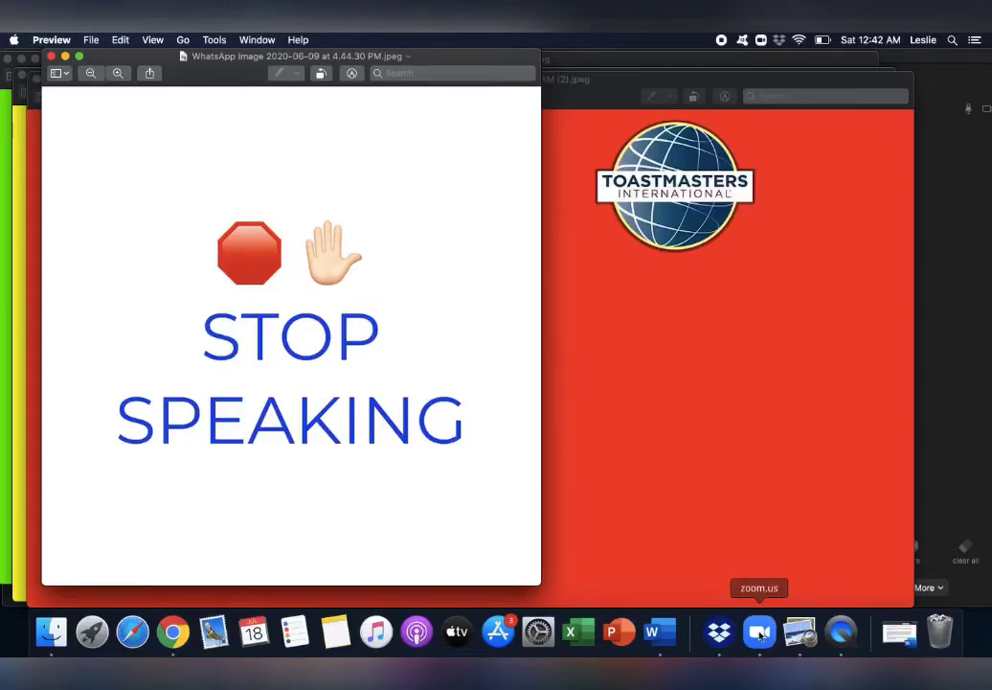
left_click(761, 636)
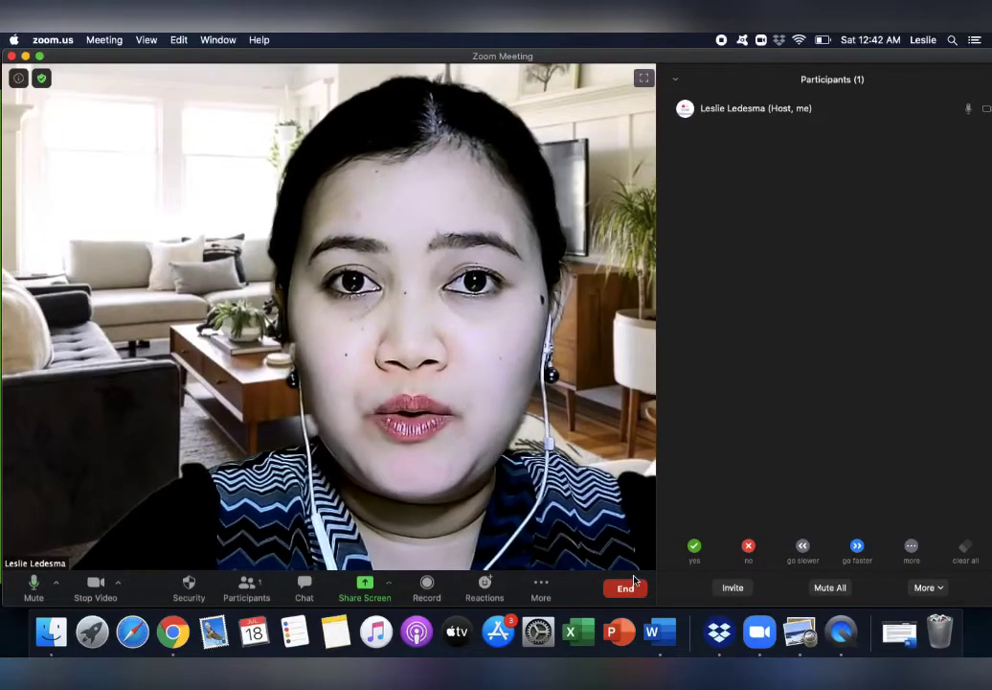
Share the Preview window with the green Toastmasters image in the meeting, and stop sharing it
left_click(362, 588)
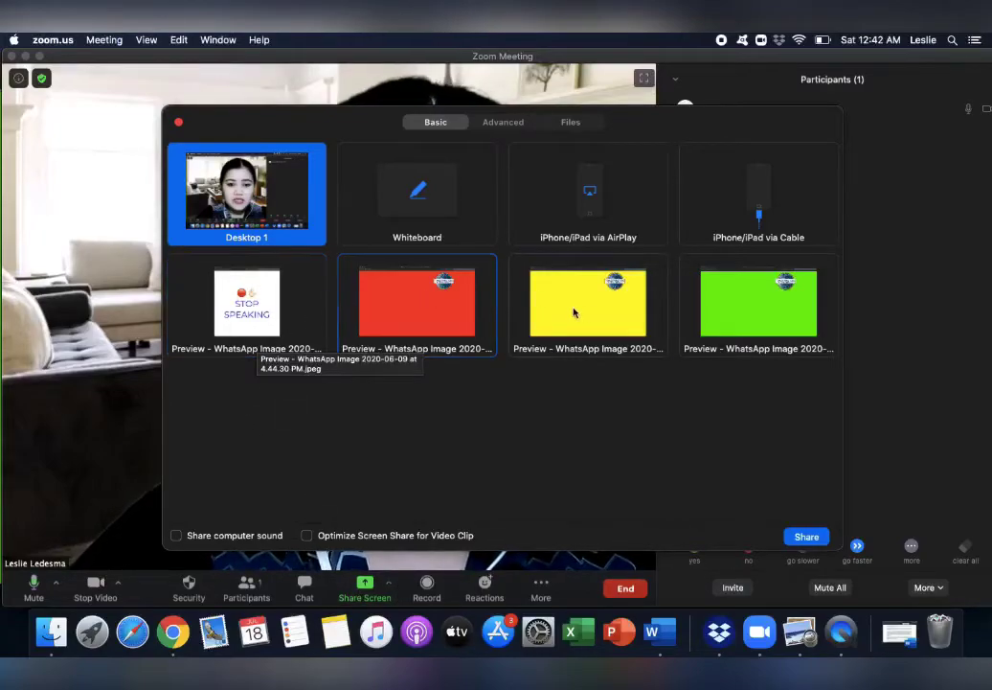
left_click(756, 284)
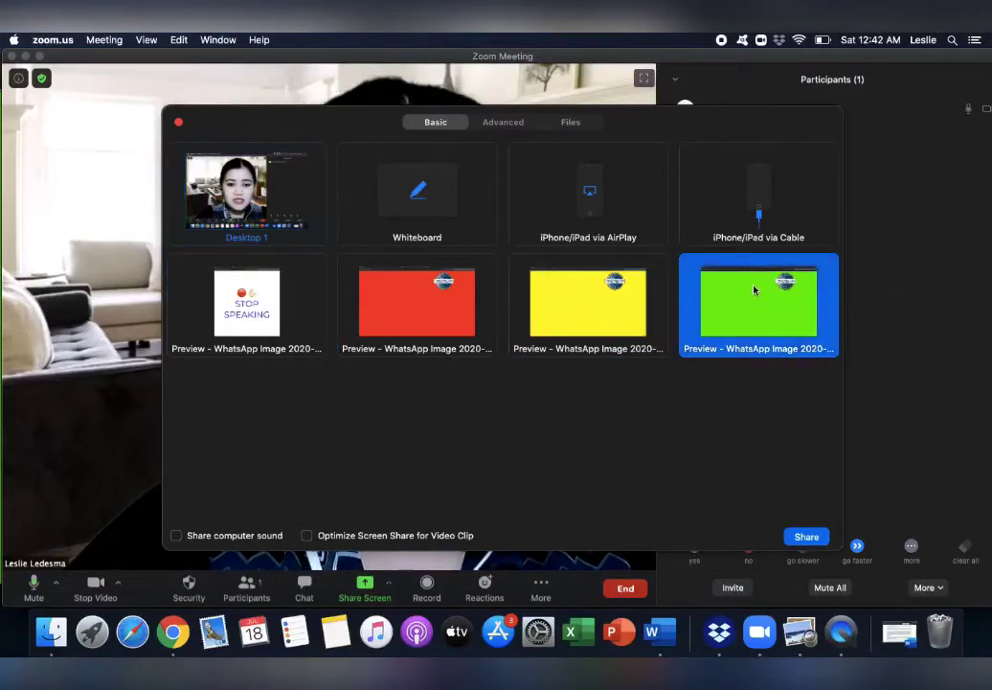
left_click(800, 535)
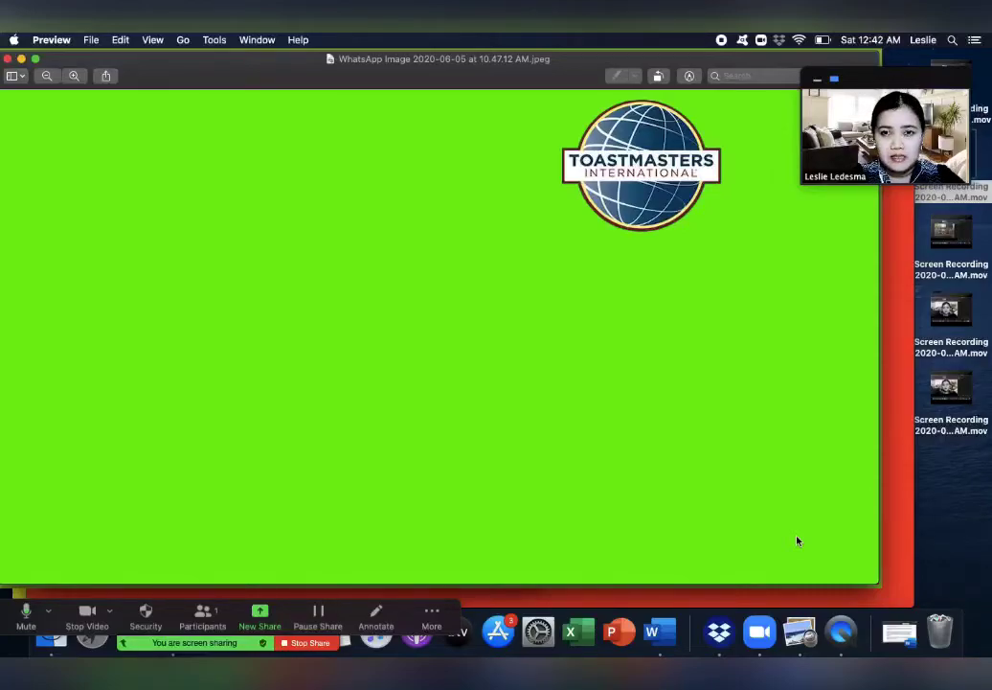
left_click(309, 642)
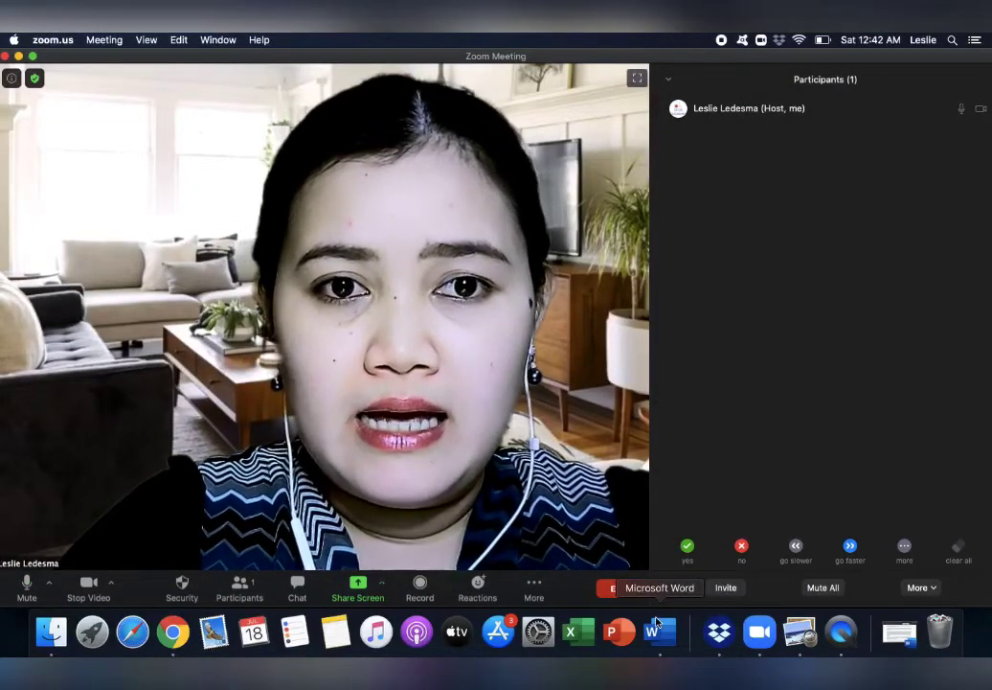
Share the Preview window with the yellow Toastmasters image in the meeting, and end that share
left_click(381, 588)
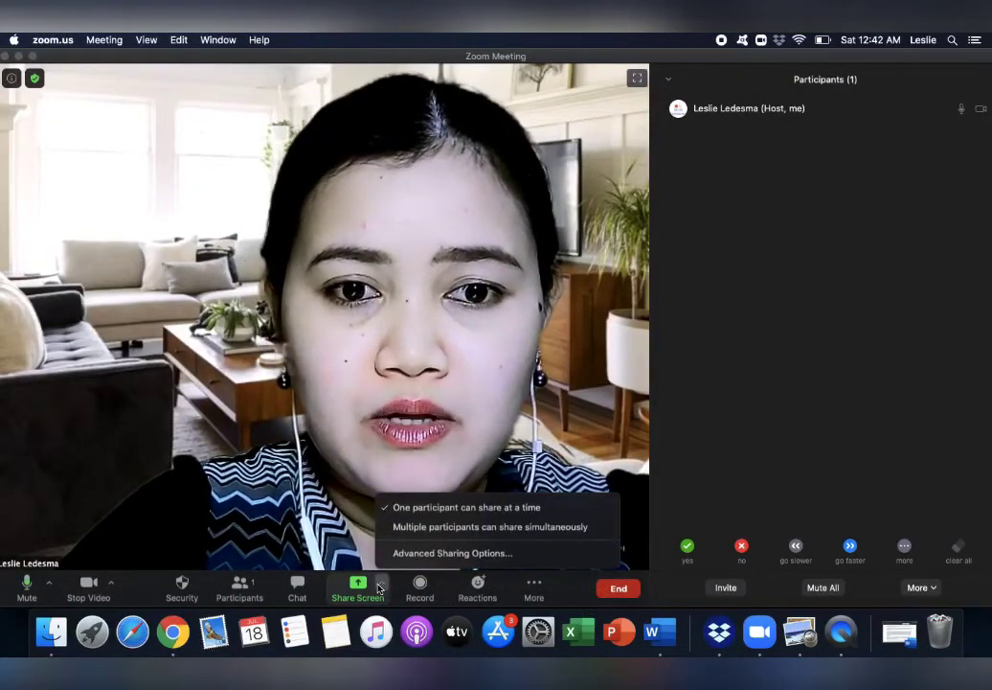
left_click(358, 586)
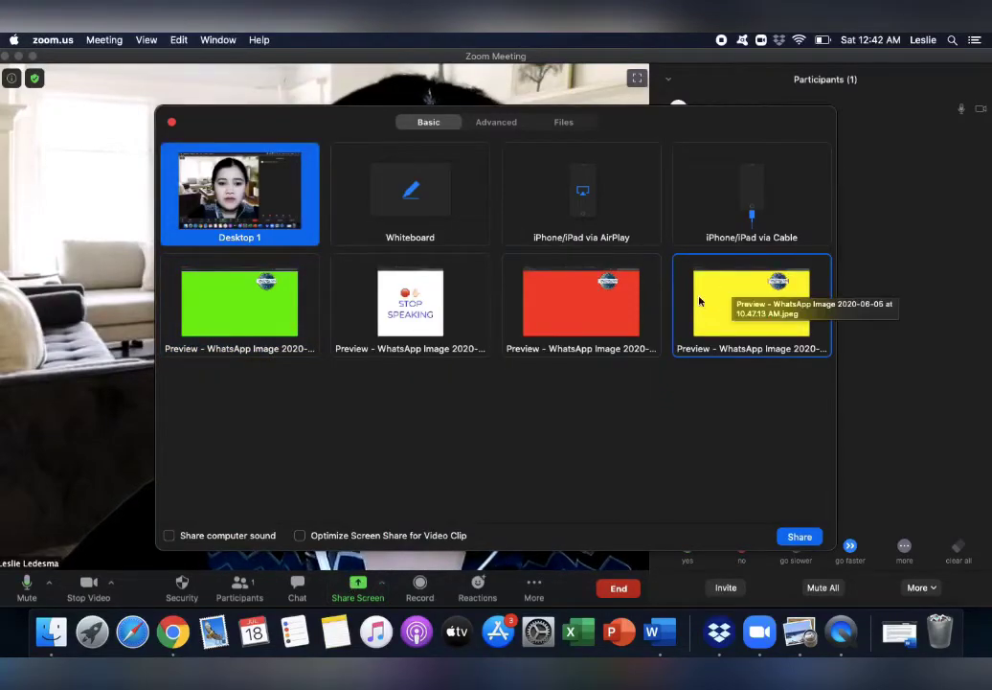
double_click(716, 307)
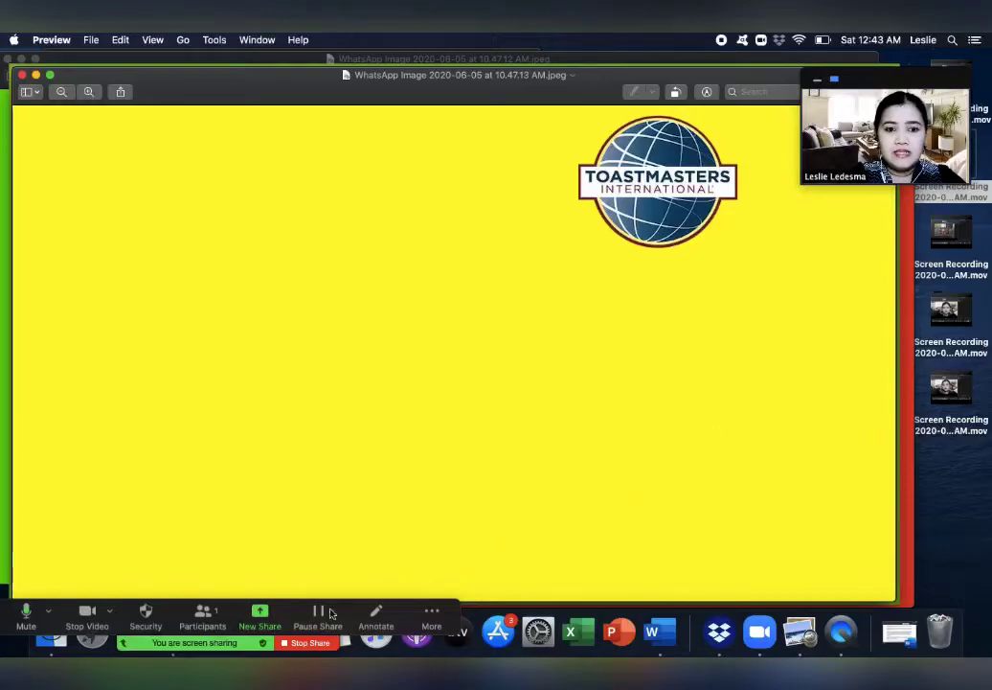
left_click(307, 643)
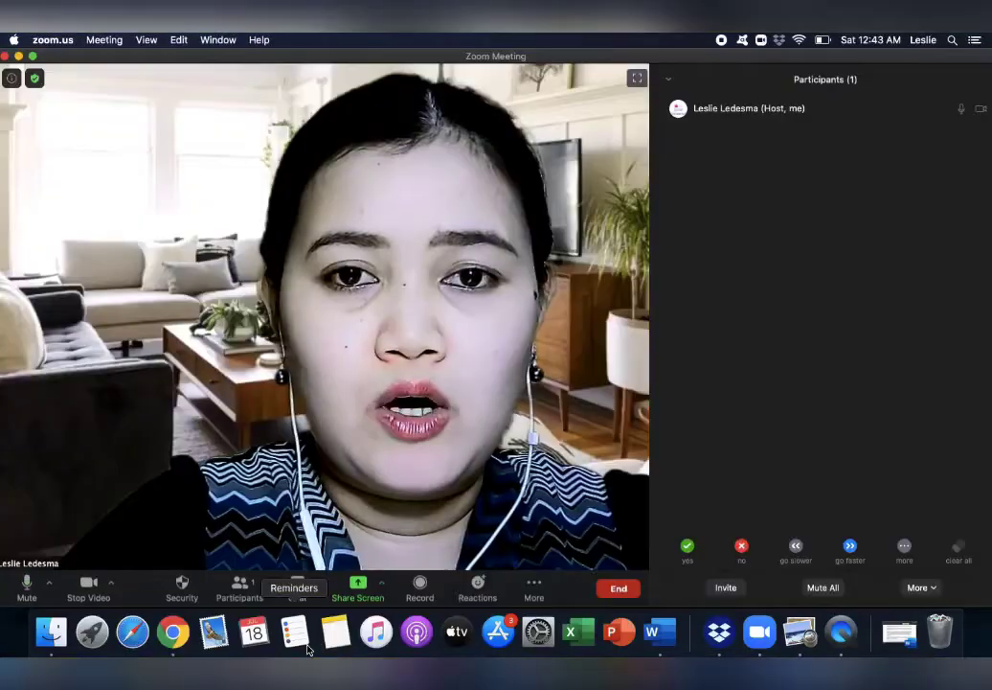
Share the Preview window with the red Toastmasters image in the meeting, and end the screen share
left_click(359, 588)
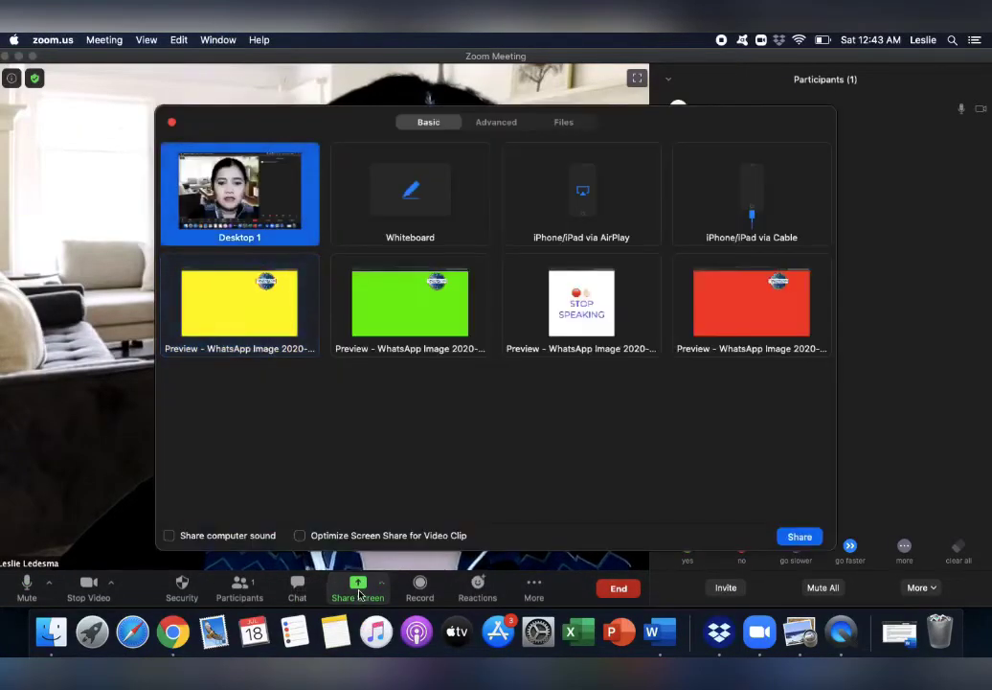
left_click(725, 309)
double_click(725, 310)
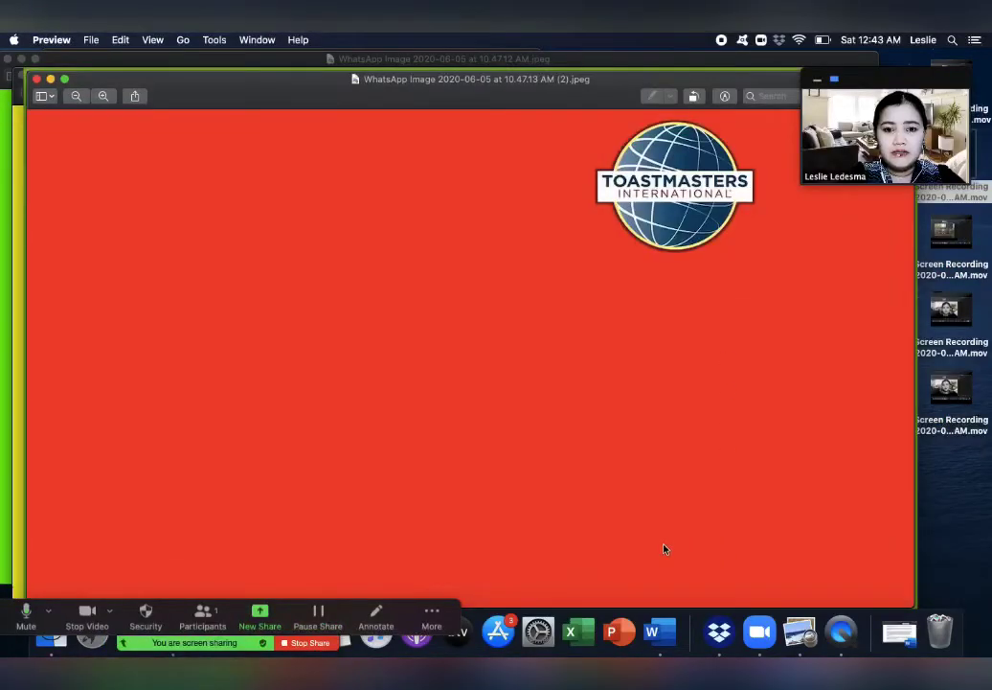
left_click(303, 647)
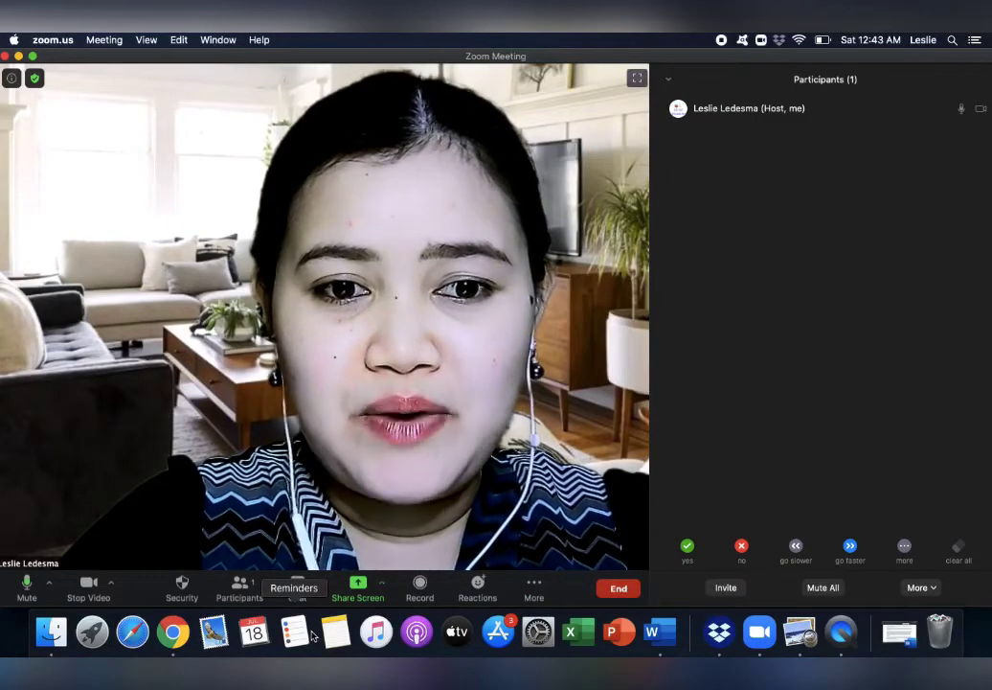
Share the Preview window with the "STOP SPEAKING" image in the meeting, and stop the share
left_click(357, 586)
double_click(739, 289)
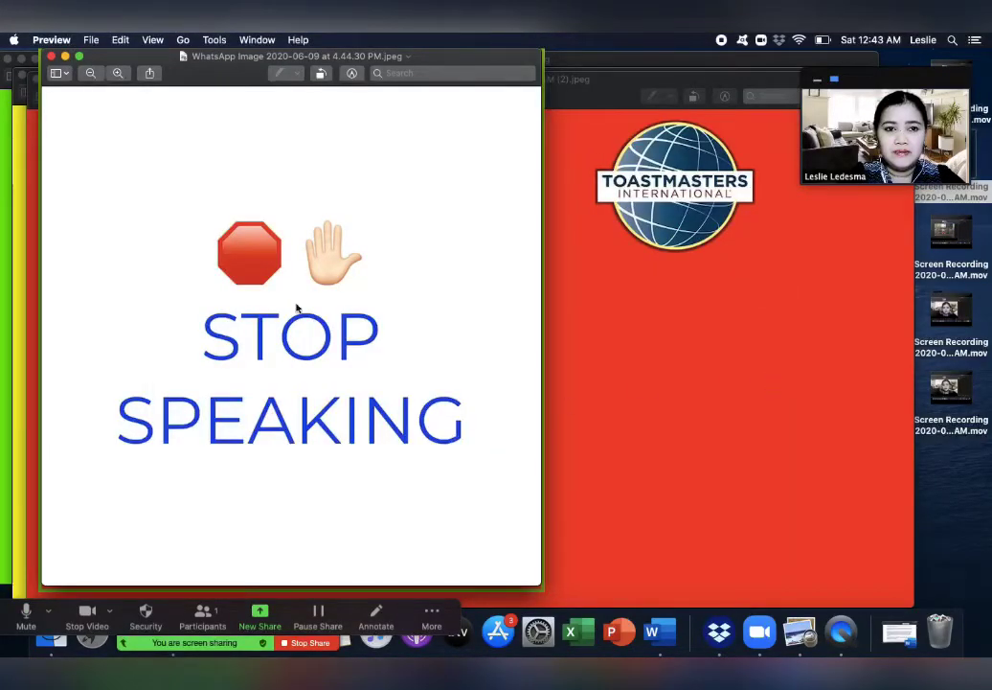
left_click(321, 644)
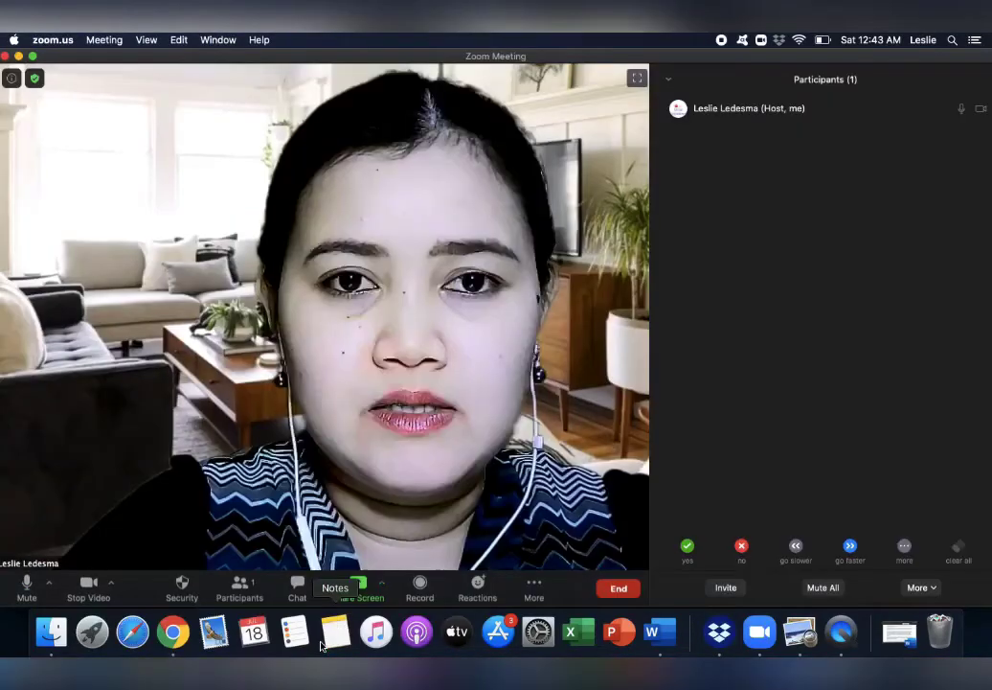